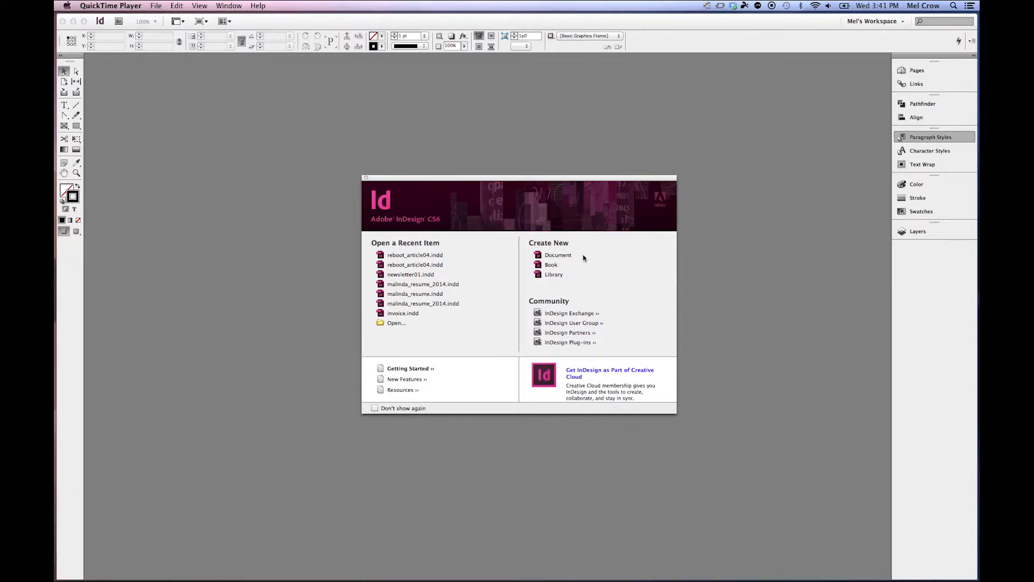
Create a new document with 5 pages and 4 columns.
left_click(562, 257)
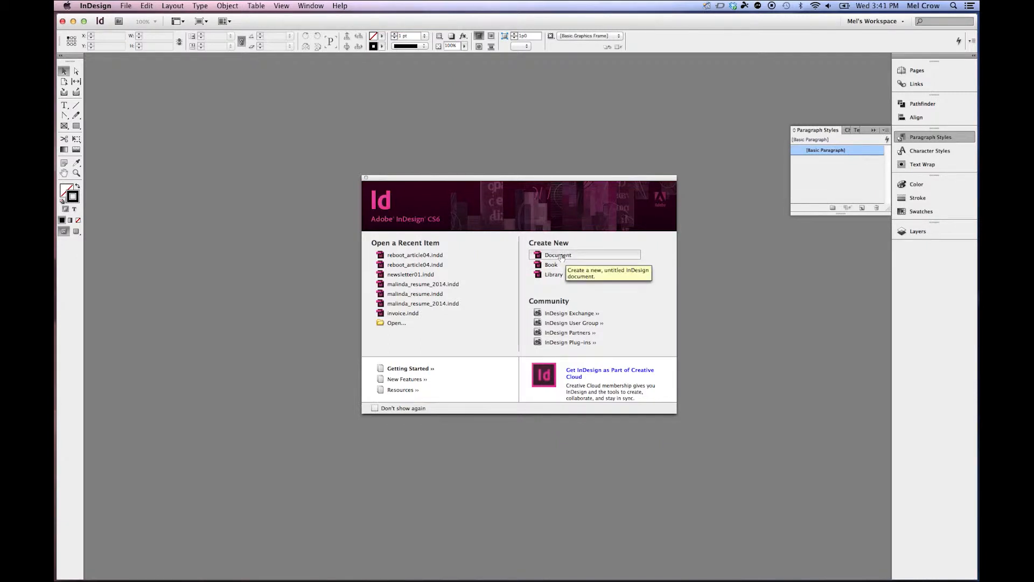
left_click(126, 6)
mouse_move(161, 17)
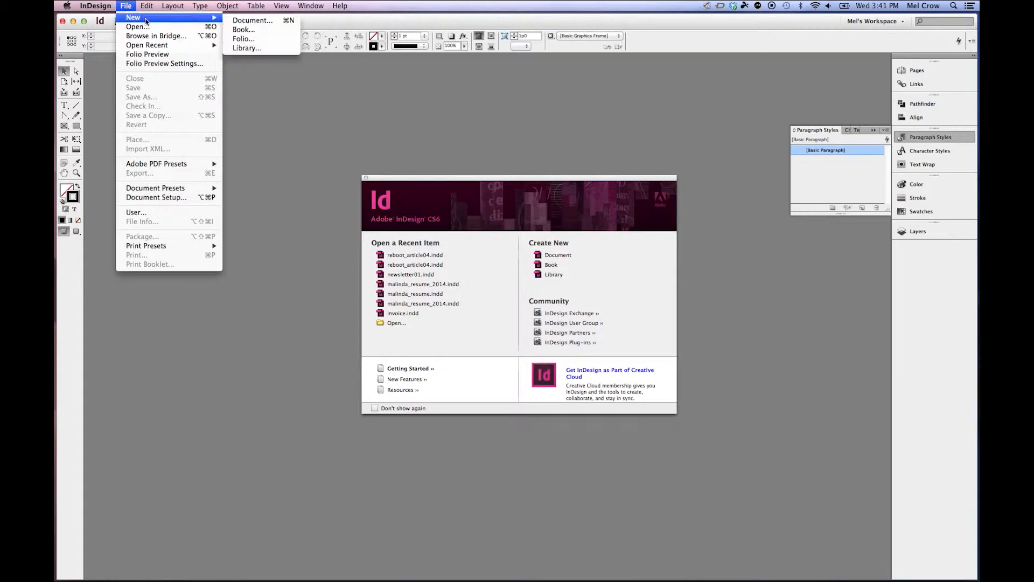
left_click(510, 209)
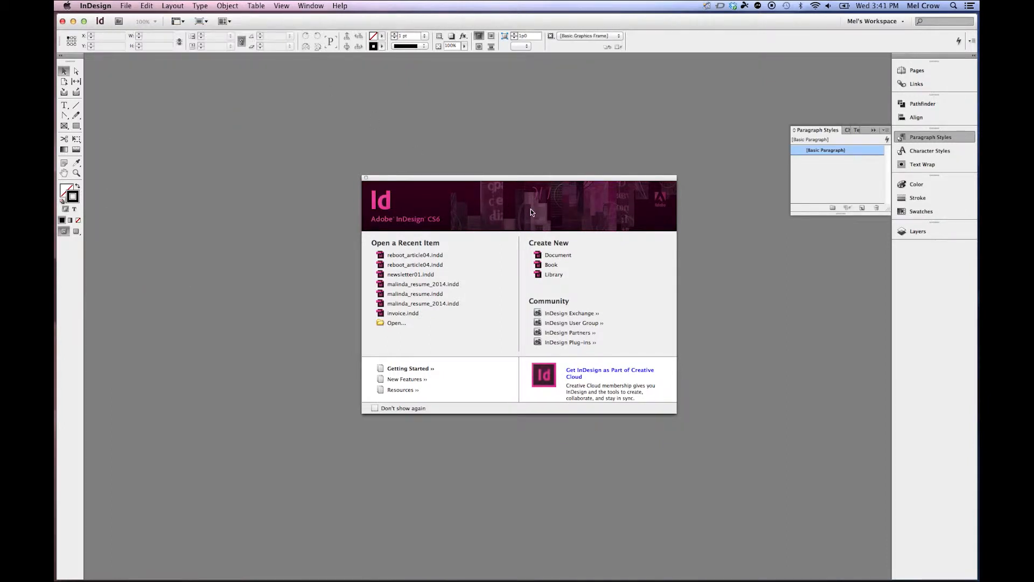
key("super+n")
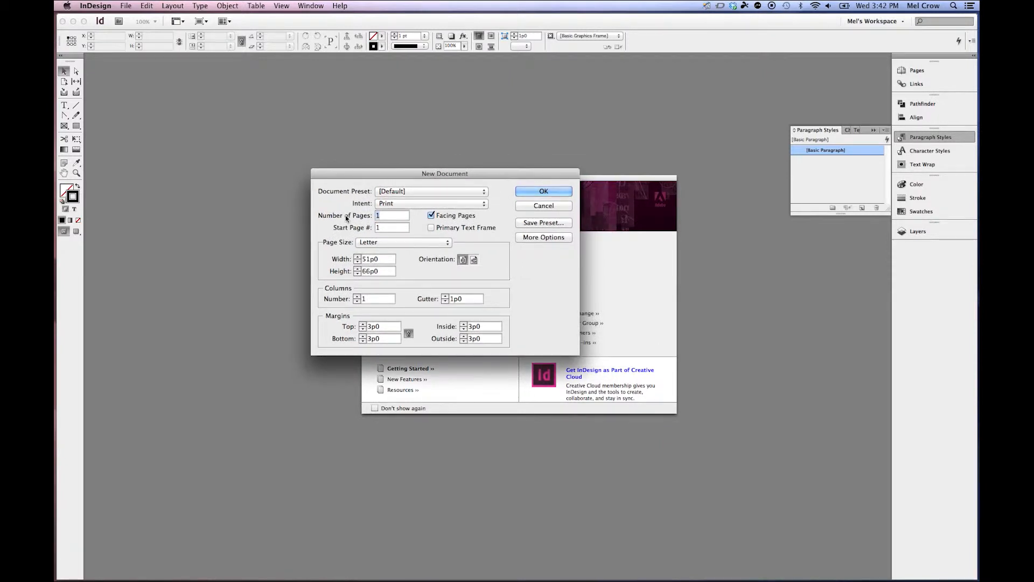
type("5")
left_click_drag(373, 299, 326, 297)
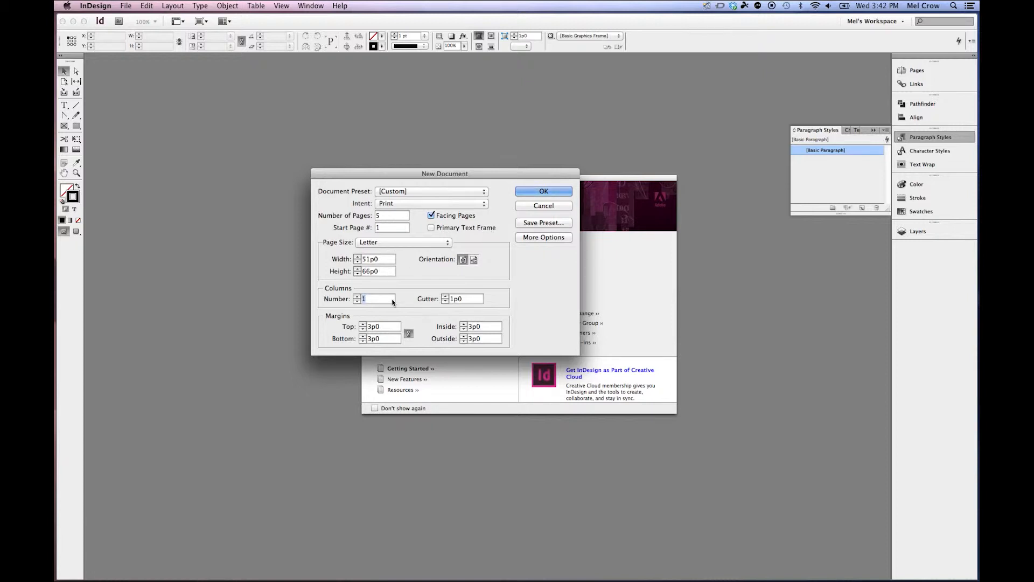
type("4")
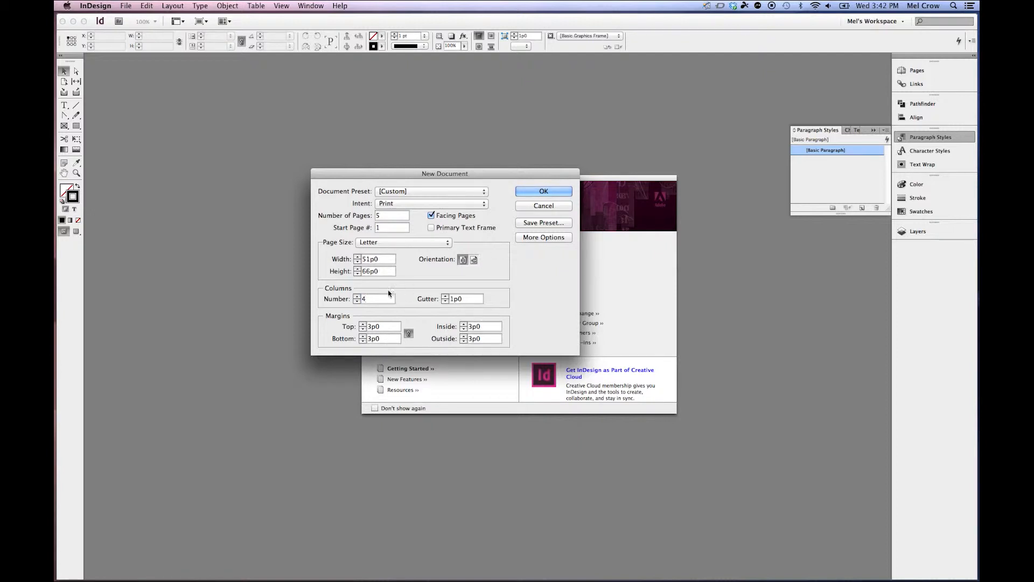
left_click(552, 191)
Add three new layers in the Layers panel.
left_click(918, 231)
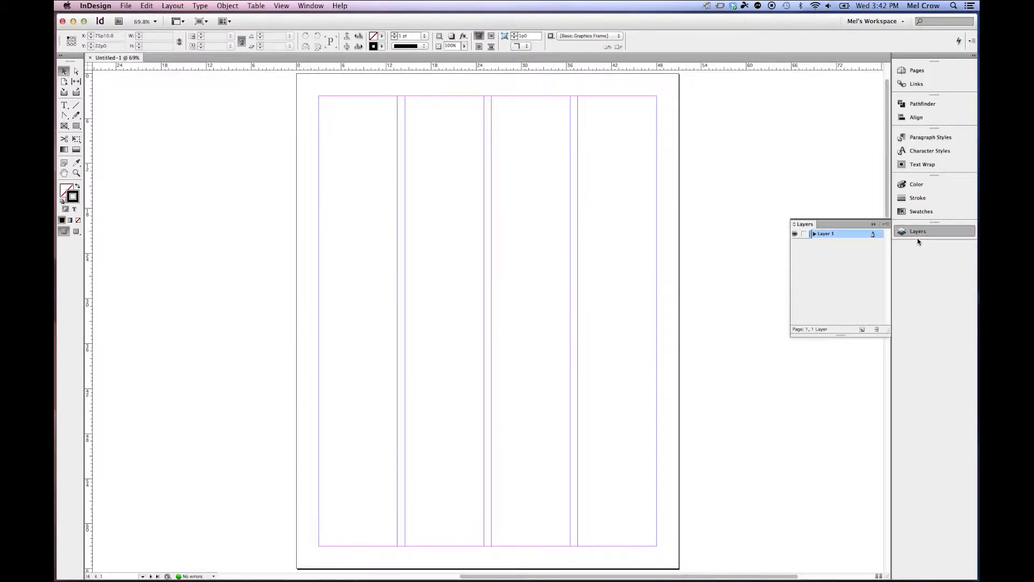
left_click(862, 329)
left_click(862, 329)
left_click(864, 330)
Rename Layer 1 as Images.
double_click(830, 261)
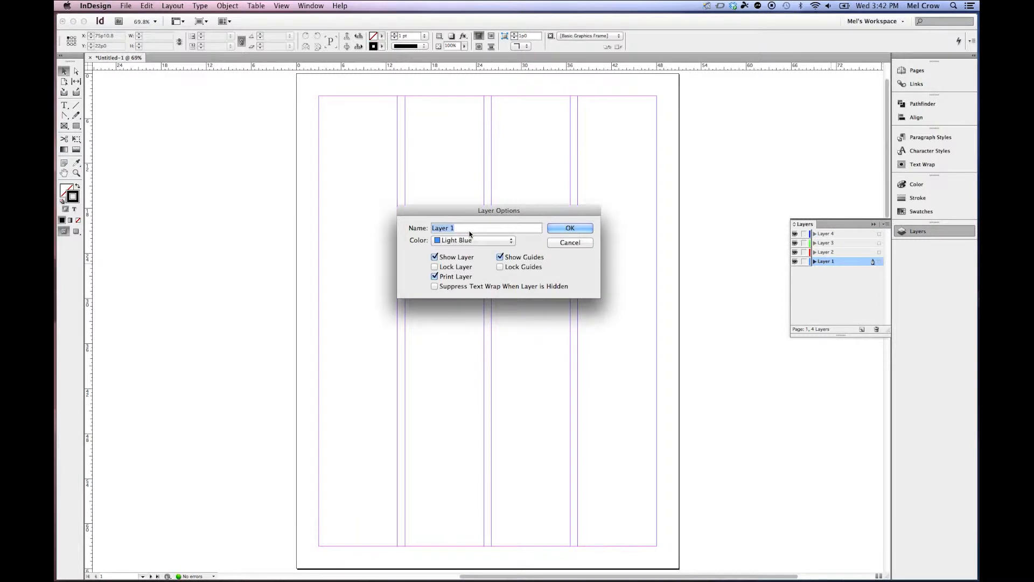
type("Images")
left_click(563, 228)
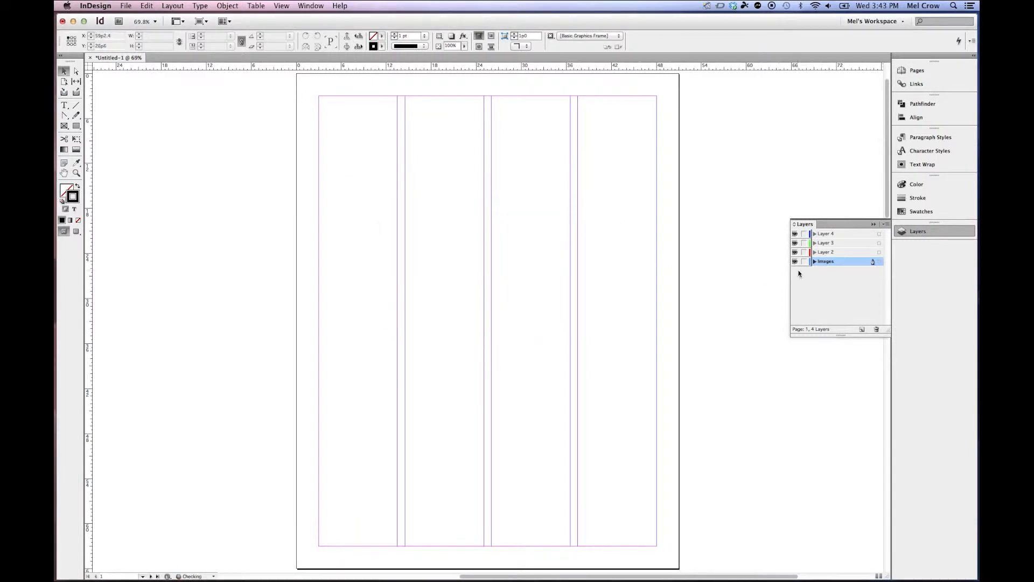
Rename Layer 2 as Text.
double_click(830, 252)
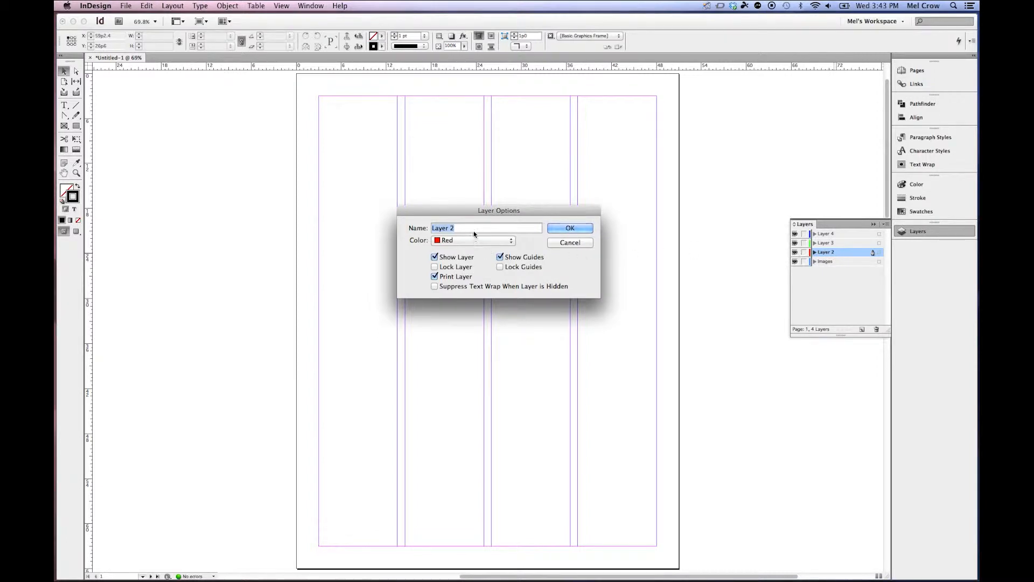
type("Text")
key("Return")
Rename Layer 3 as 6 column grid.
double_click(826, 243)
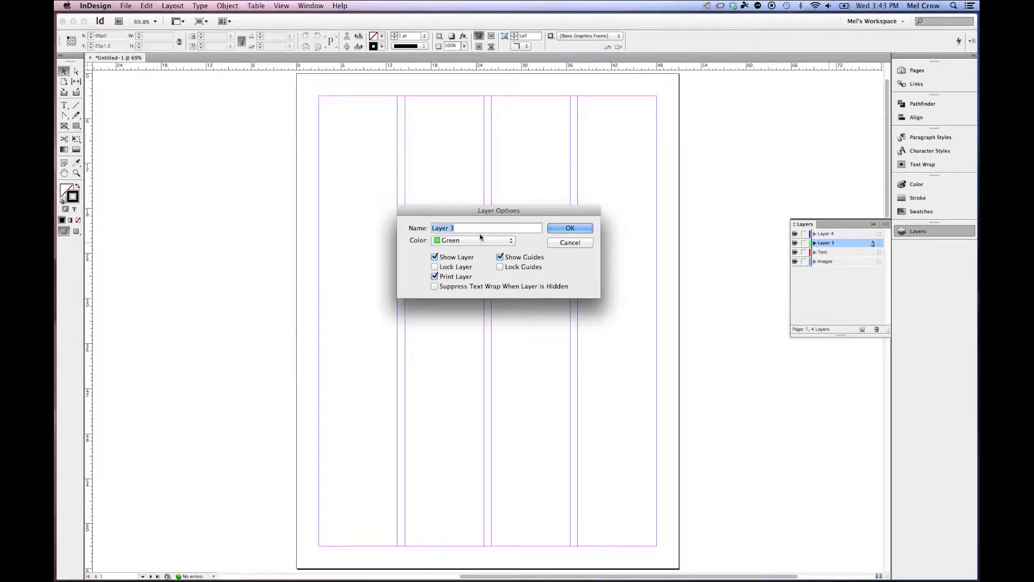
type("6 column grid")
key("Return")
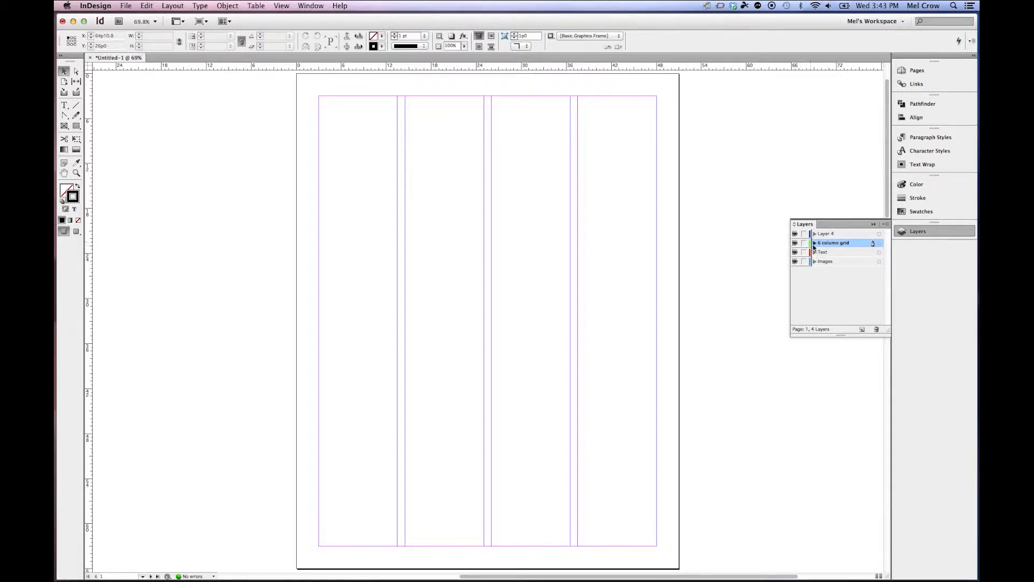
Rename Layer 4 as Page Furniture.
double_click(831, 234)
type("Pag")
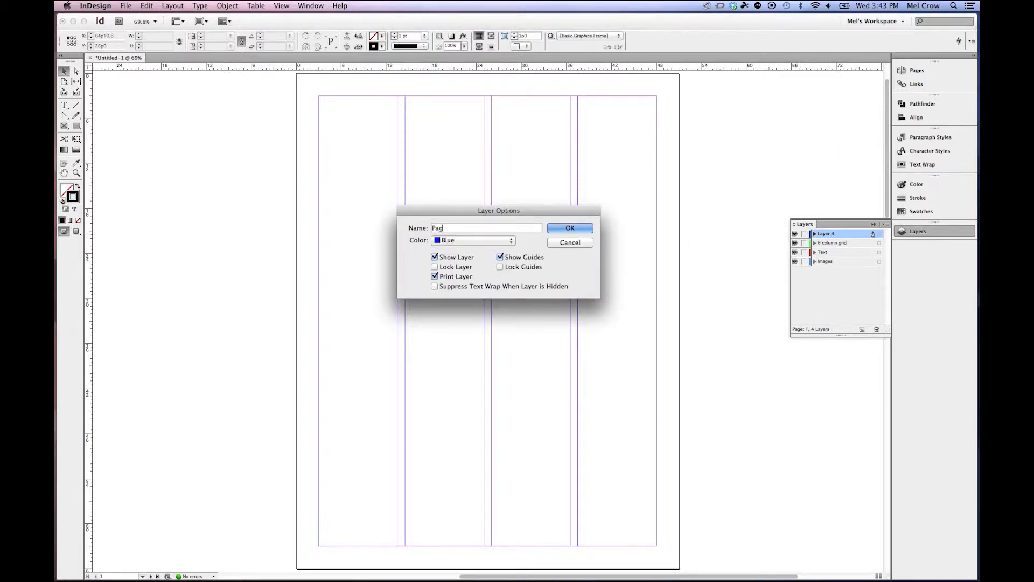
type("e Furniture")
key("Return")
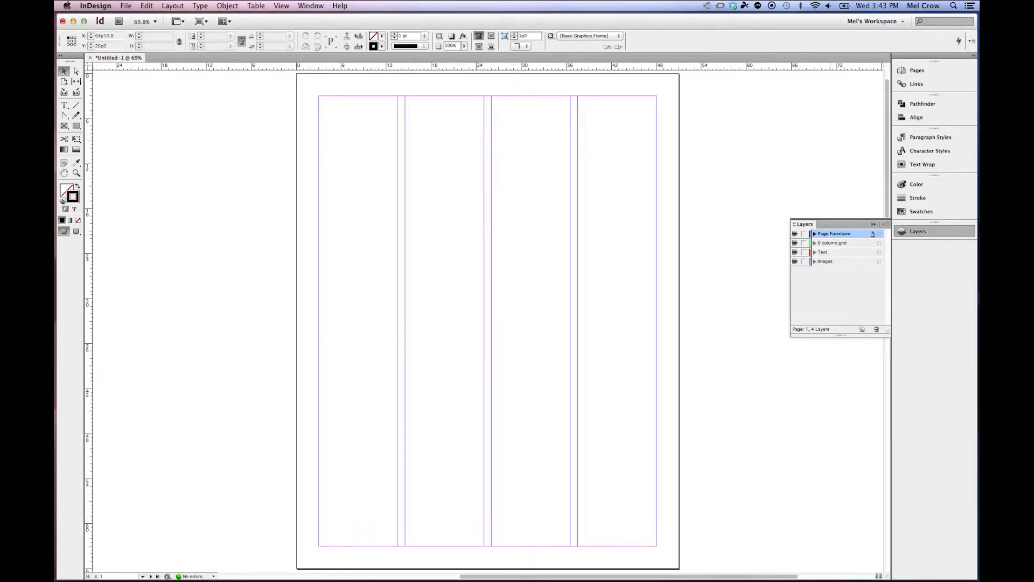
Open the Images layer's options and look through its colour choices without changing them.
left_click(848, 262)
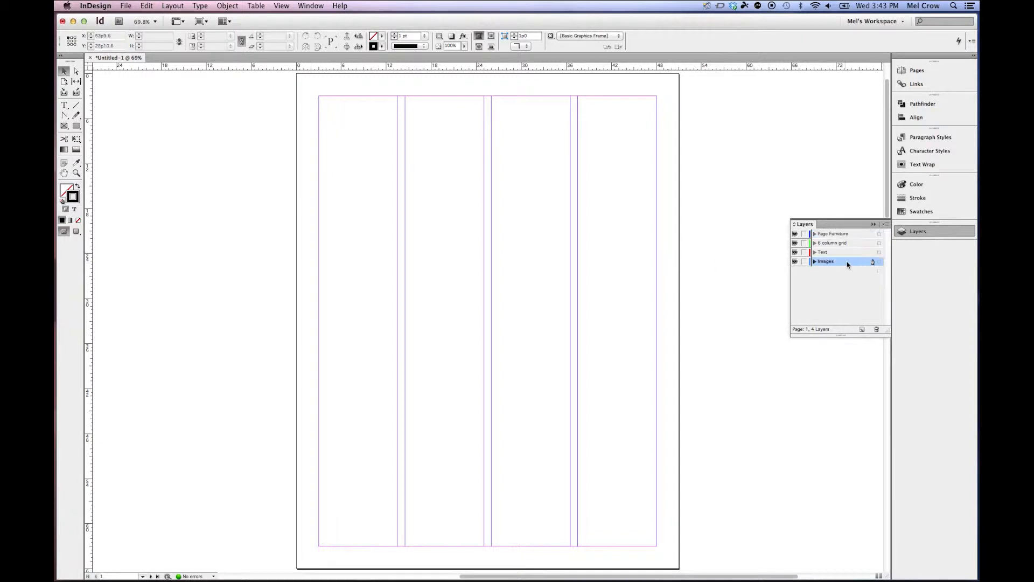
double_click(847, 262)
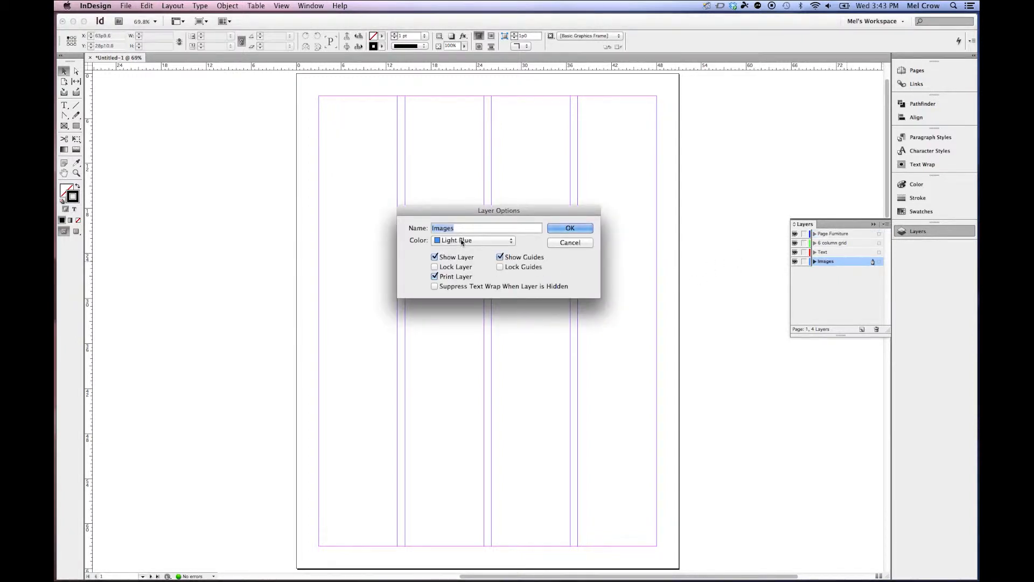
left_click(460, 242)
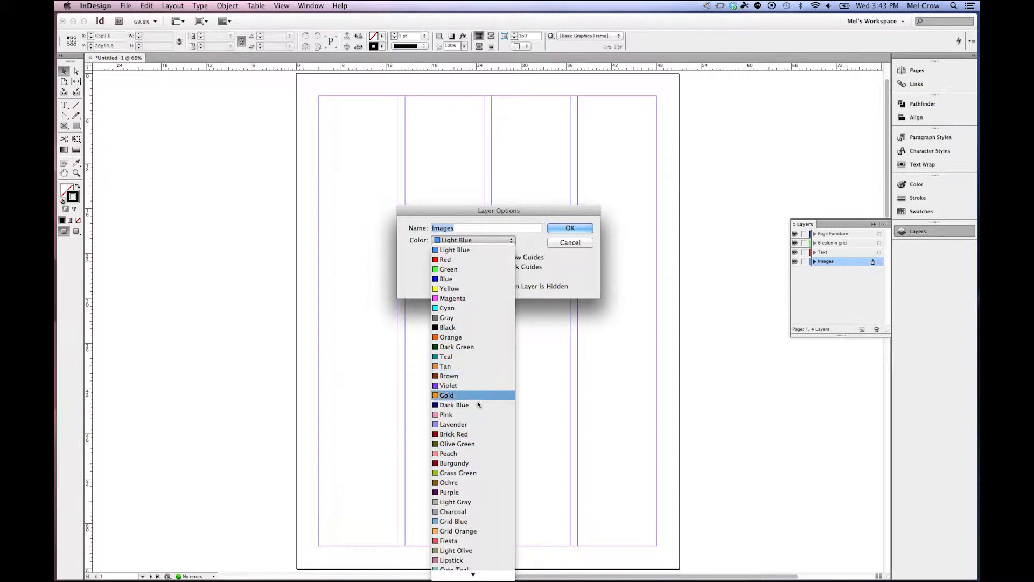
left_click(564, 229)
left_click(564, 228)
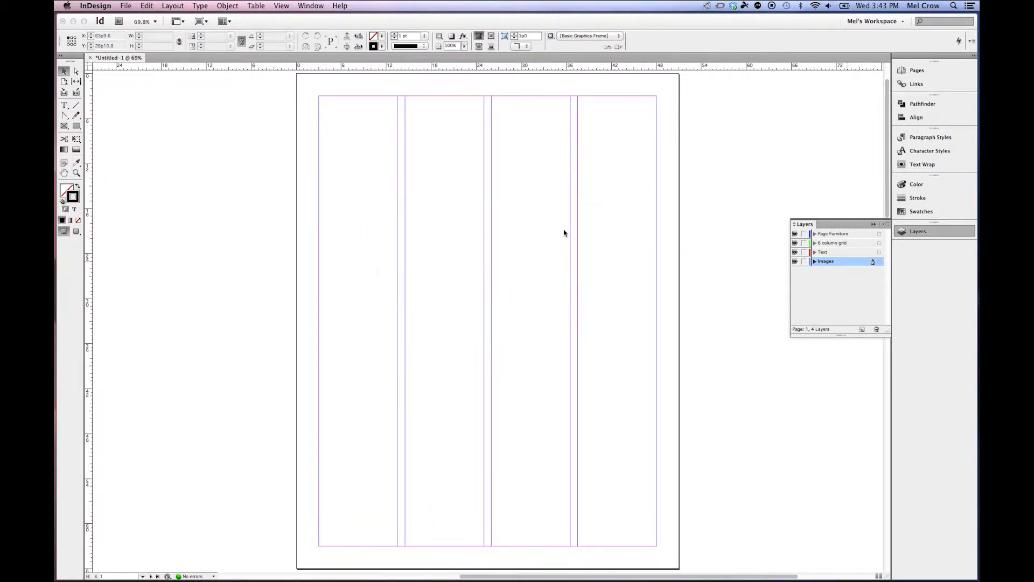
On the Images layer, draw a rectangle frame filling the bottom of the first column.
left_click(64, 126)
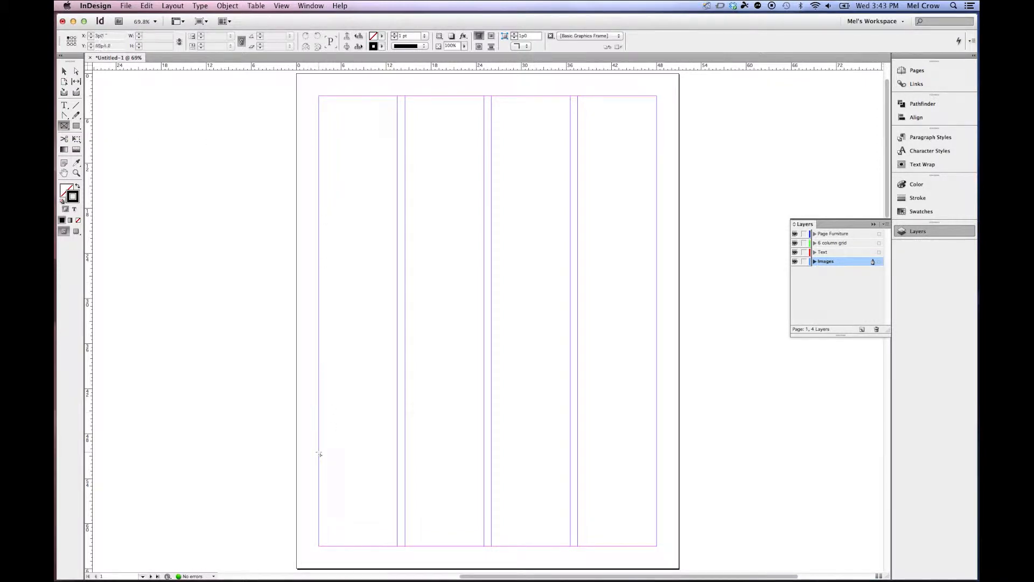
left_click_drag(319, 447, 397, 546)
left_click(64, 71)
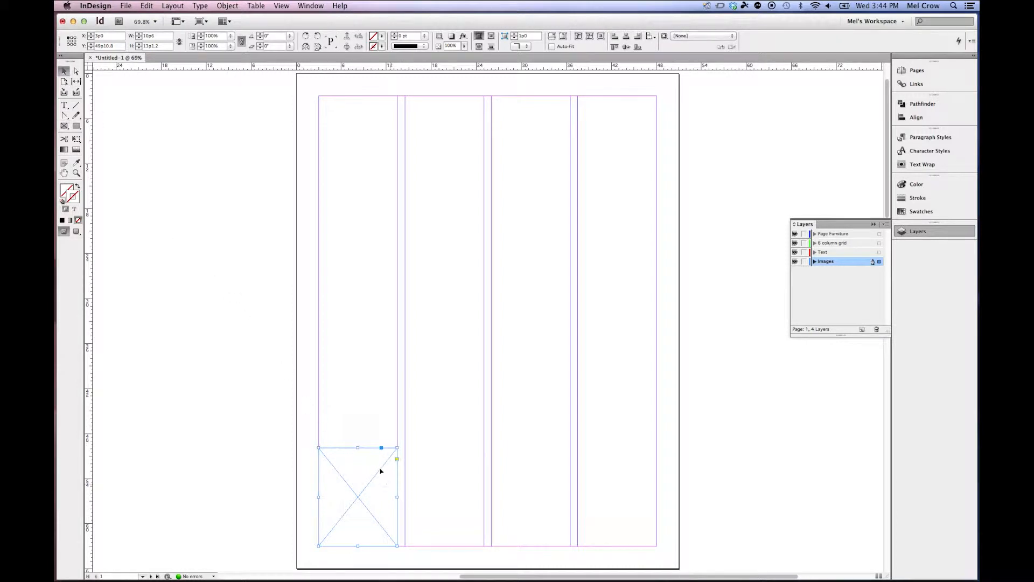
Copy the bottom frame across the remaining three columns.
left_click_drag(327, 438, 370, 477)
left_click_drag(360, 466, 619, 477)
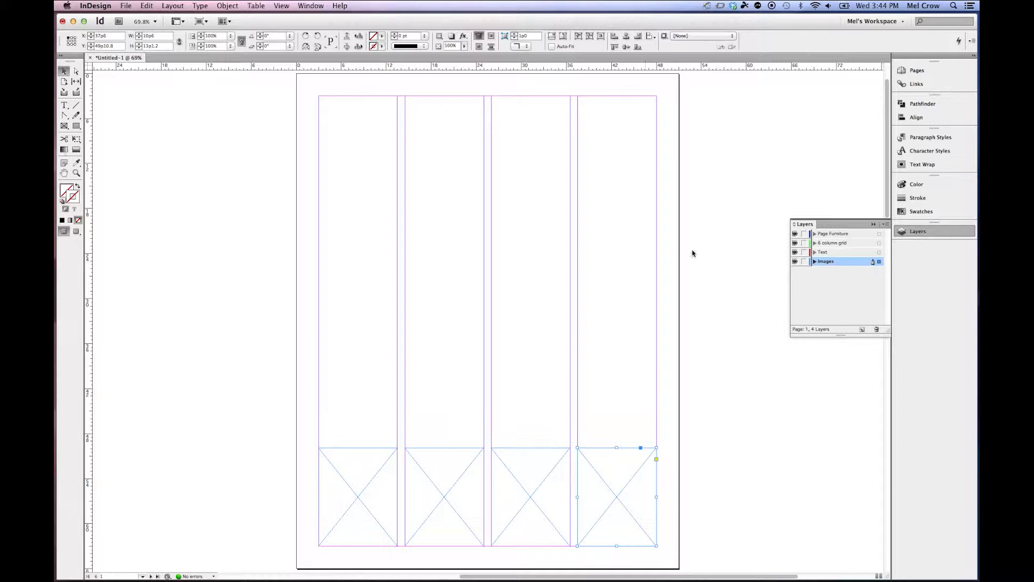
On the Text layer, draw a tall frame in the first column's middle and copy it across the other columns.
left_click(830, 253)
left_click(64, 126)
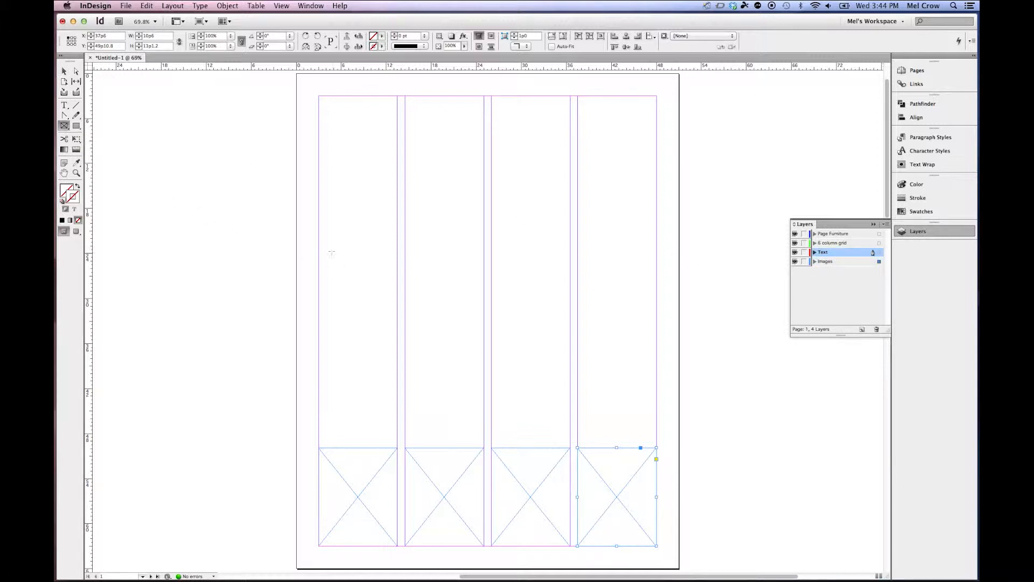
left_click_drag(319, 173, 397, 439)
left_click(64, 71)
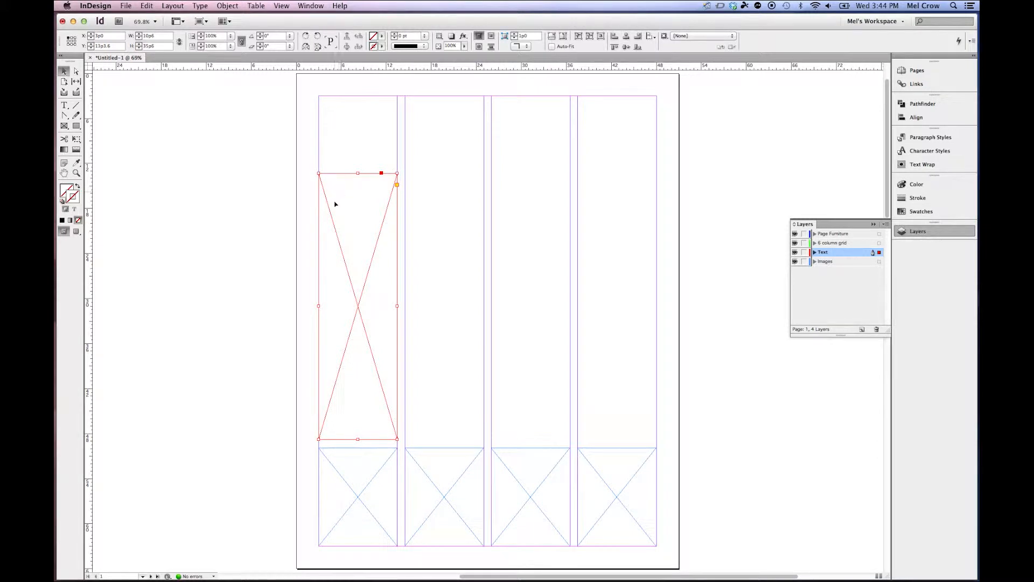
left_click_drag(340, 203, 510, 210)
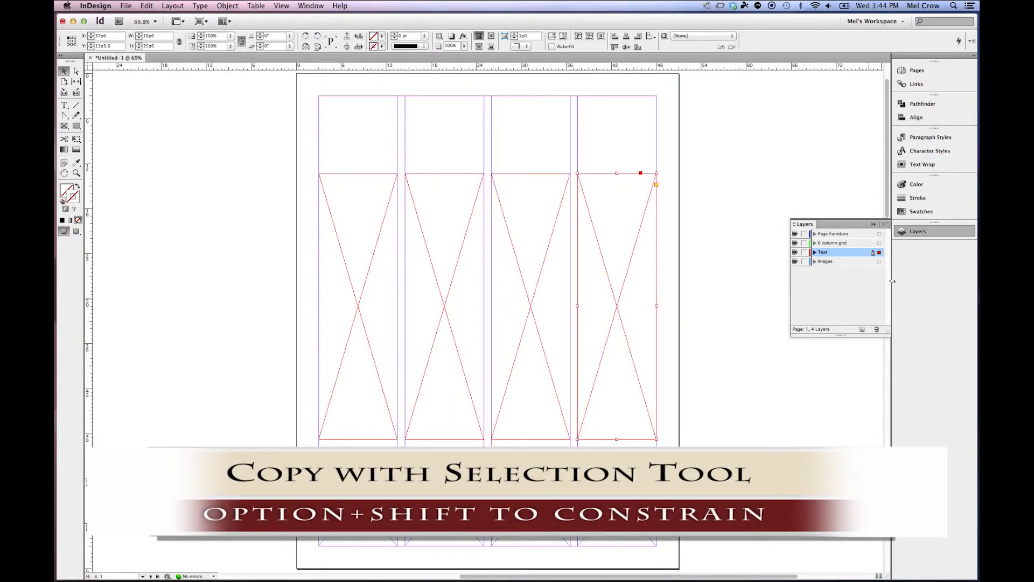
On the 6 column grid layer, create guides with 6 rows and 6 columns, 1p0 gutters, fitted to margins.
left_click(843, 245)
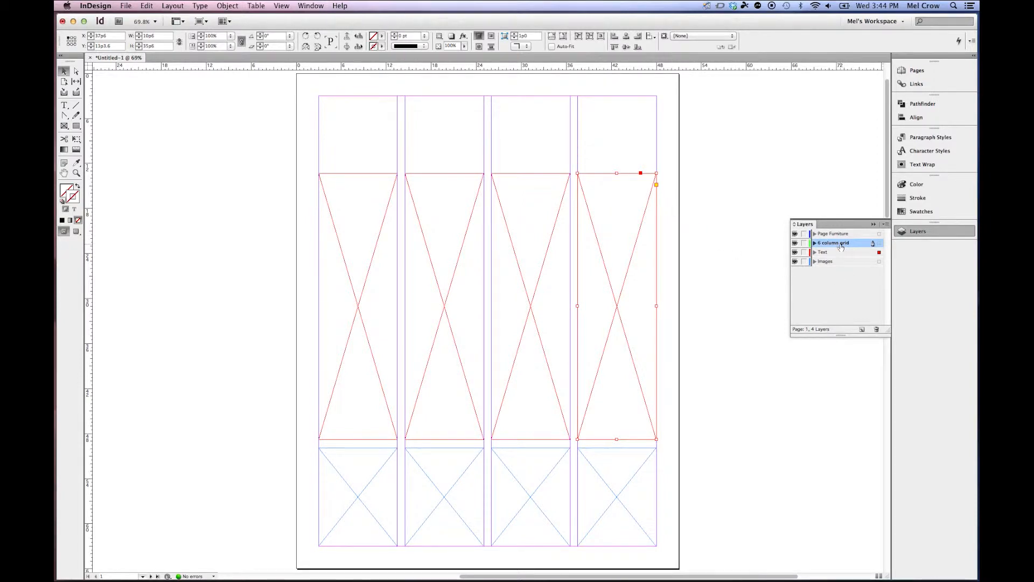
left_click(161, 6)
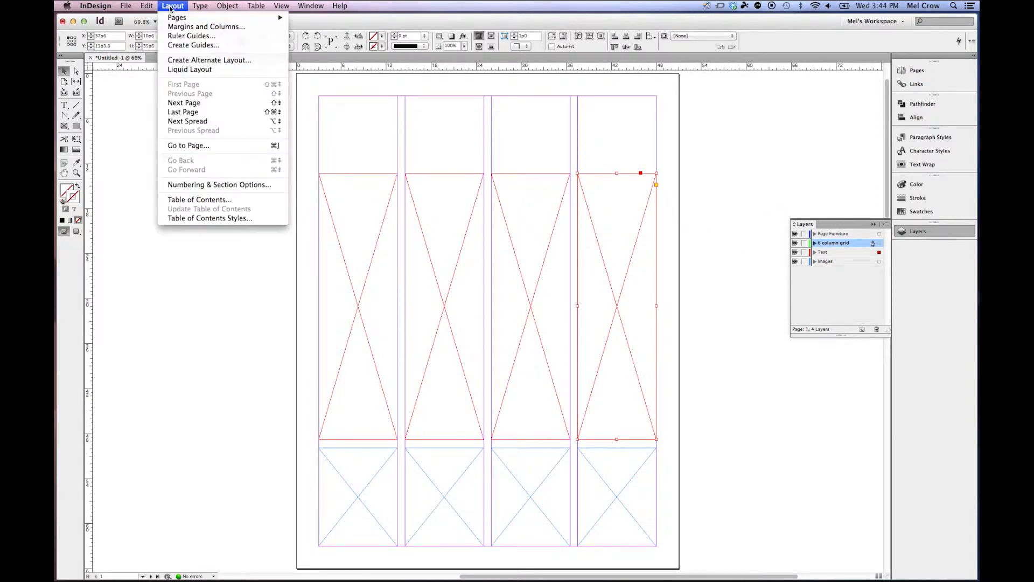
left_click(177, 46)
left_click_drag(277, 235, 632, 198)
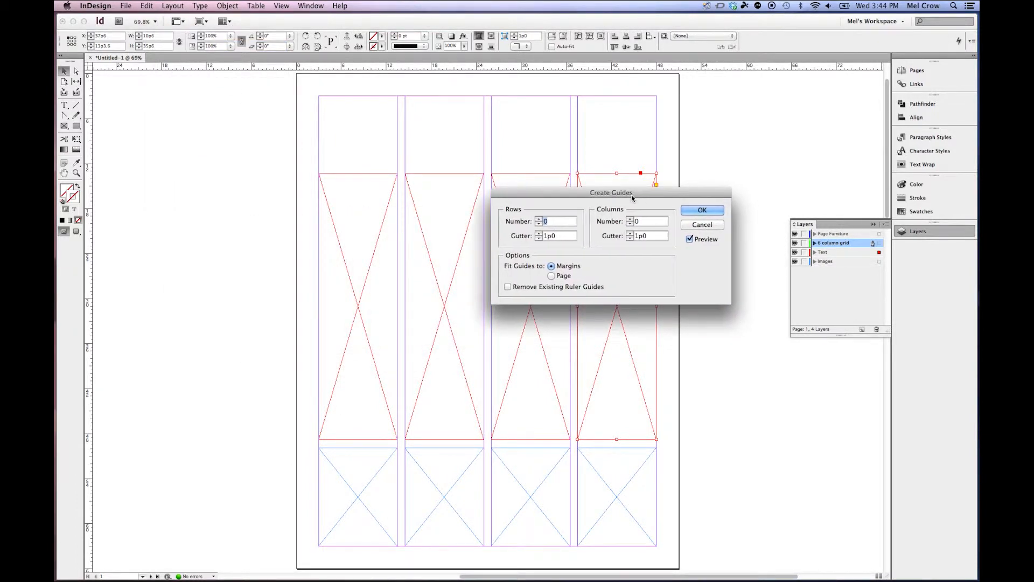
left_click(636, 221)
type("6")
left_click_drag(646, 197, 660, 206)
key("Tab")
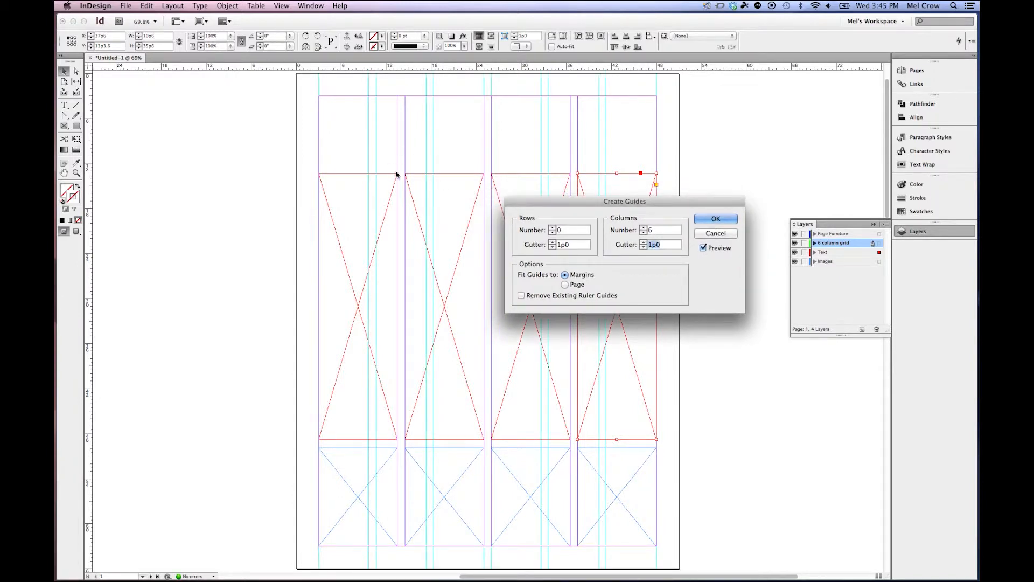
key("Tab")
type("6")
key("Tab")
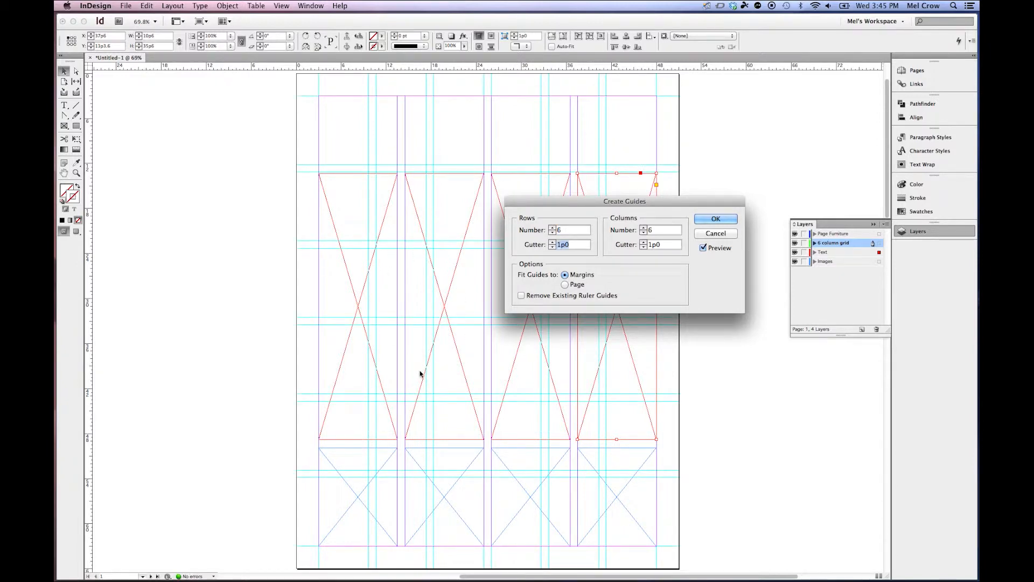
left_click_drag(617, 202, 660, 216)
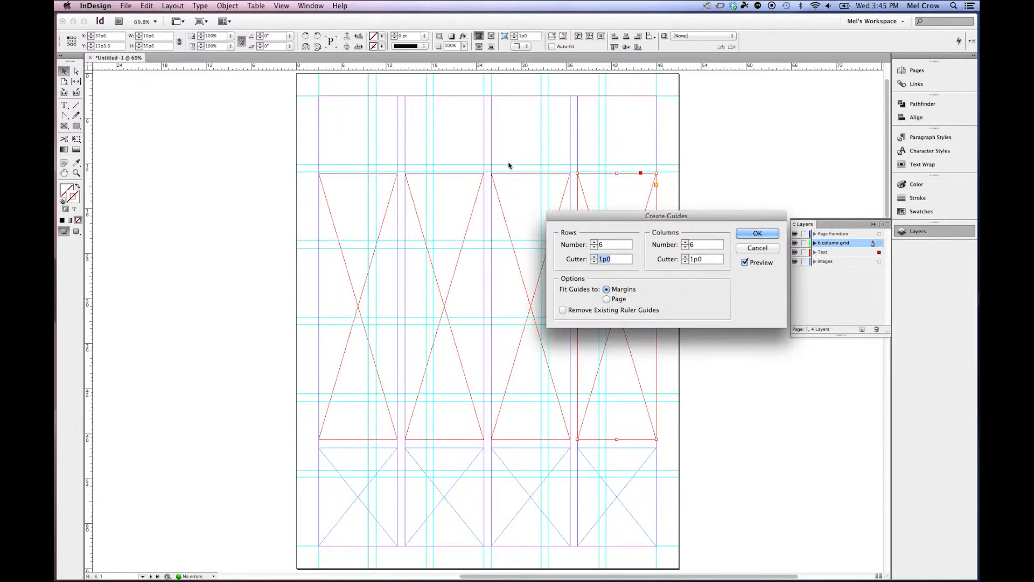
left_click(757, 234)
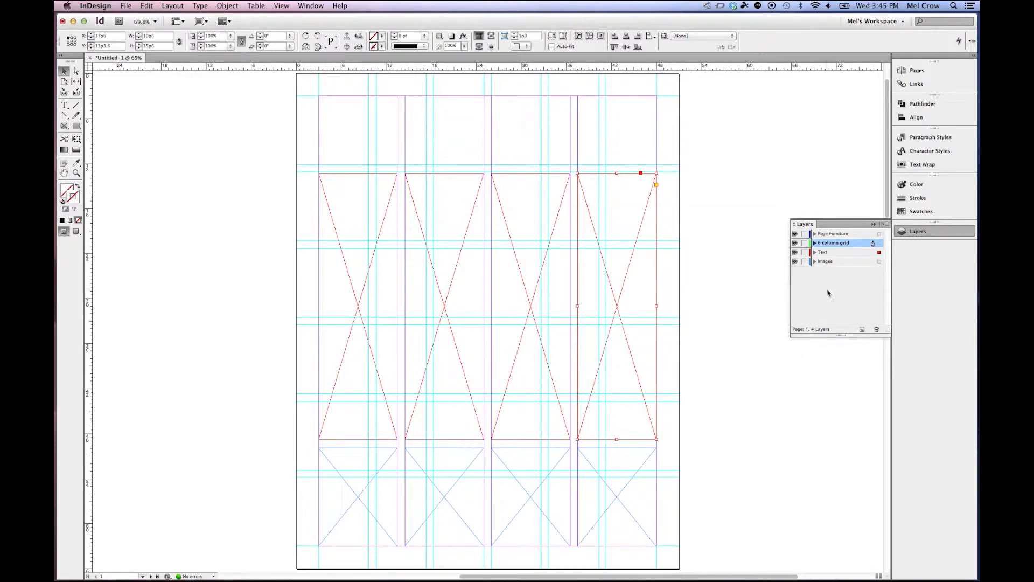
On the Images layer, draw a frame in the top-left grid cell and copy it along the top row.
left_click(795, 244)
left_click(795, 244)
left_click(842, 262)
left_click(65, 127)
left_click_drag(320, 99, 369, 167)
left_click(65, 71)
left_click_drag(465, 136, 521, 136)
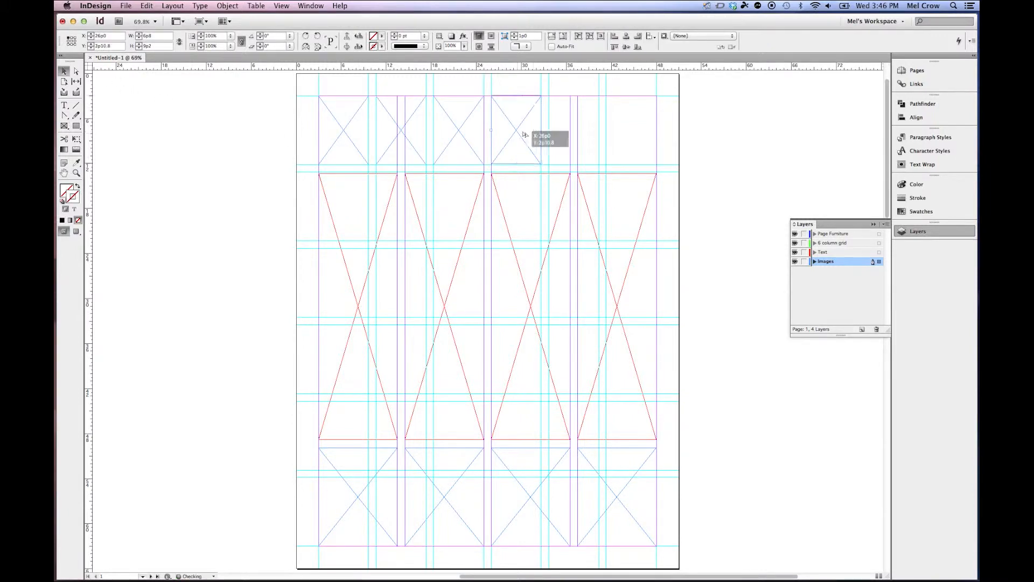
left_click_drag(520, 136, 633, 138)
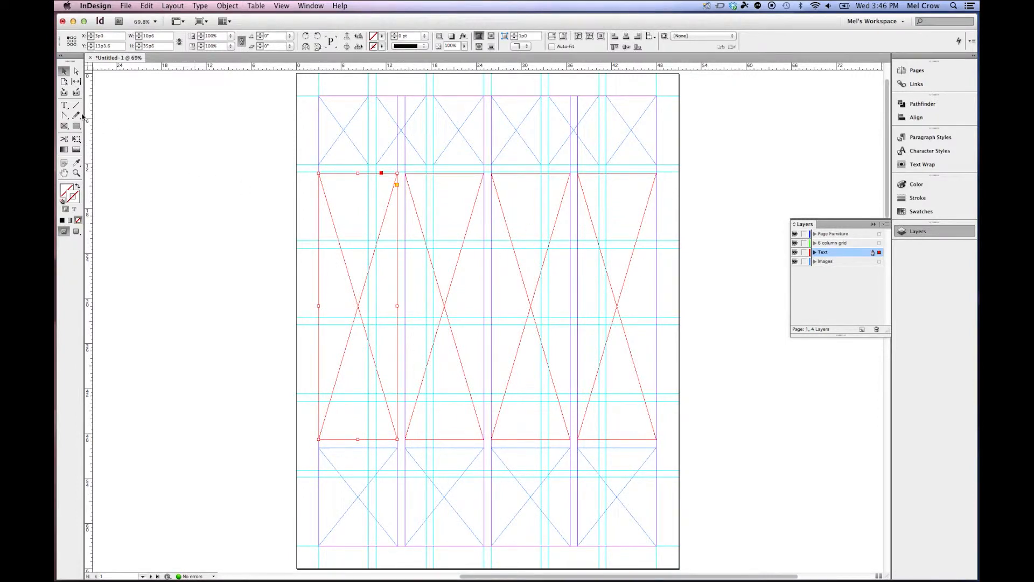
Fill the first column's text frame with placeholder text.
left_click(64, 105)
left_click(330, 186)
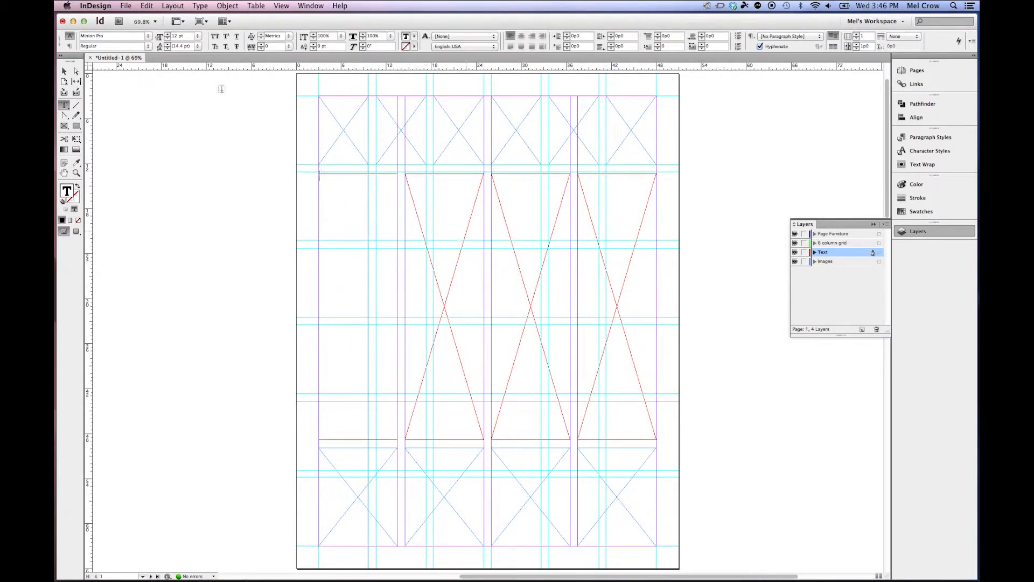
left_click(173, 6)
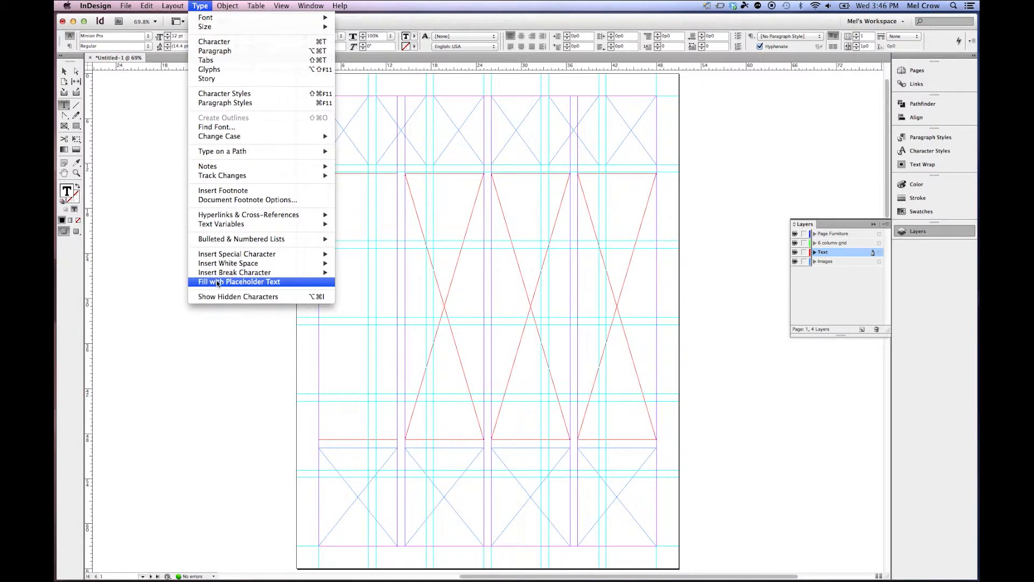
left_click(240, 282)
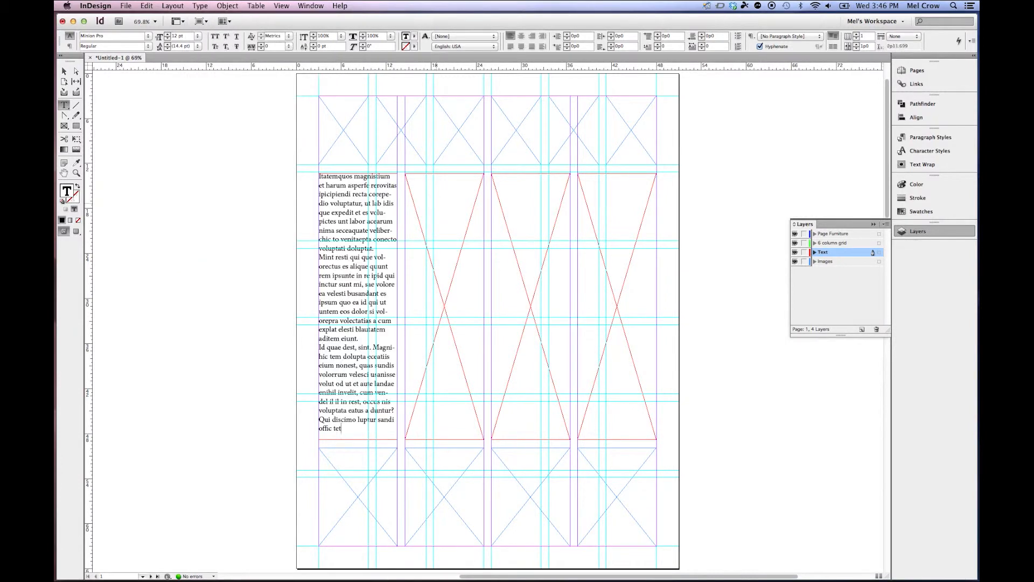
Fill the remaining three column text frames with placeholder text.
left_click(200, 6)
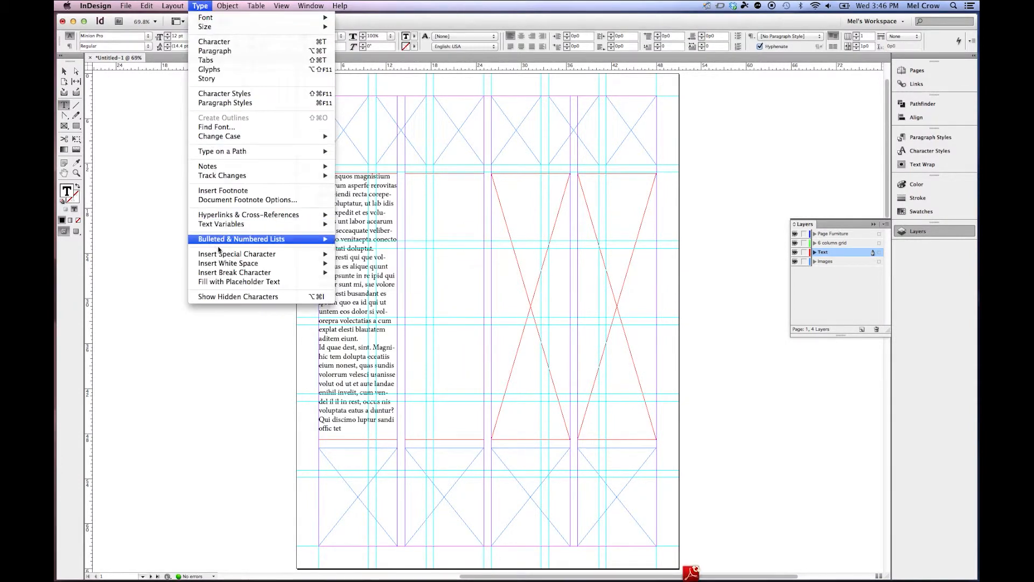
left_click(228, 281)
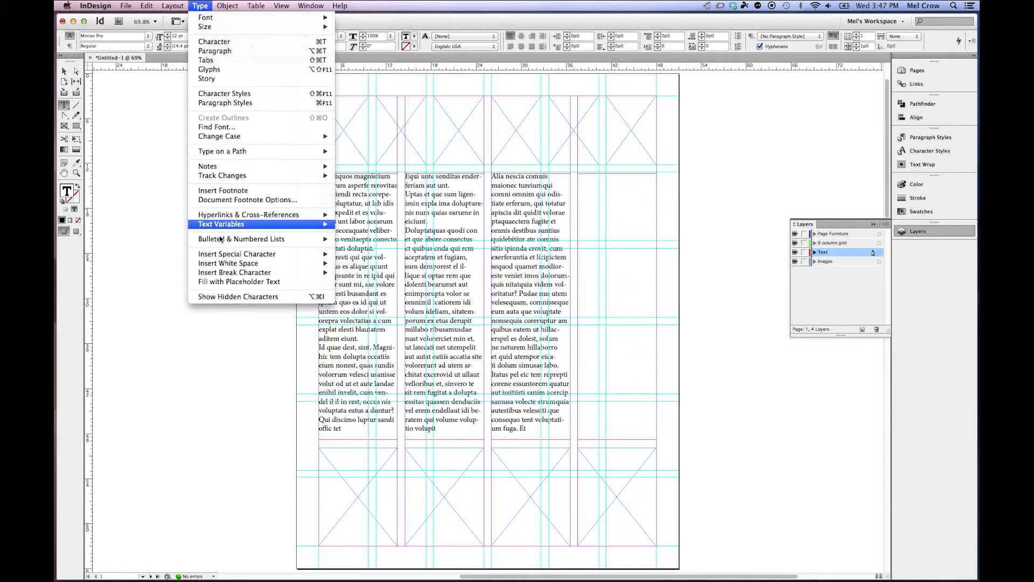
left_click(235, 282)
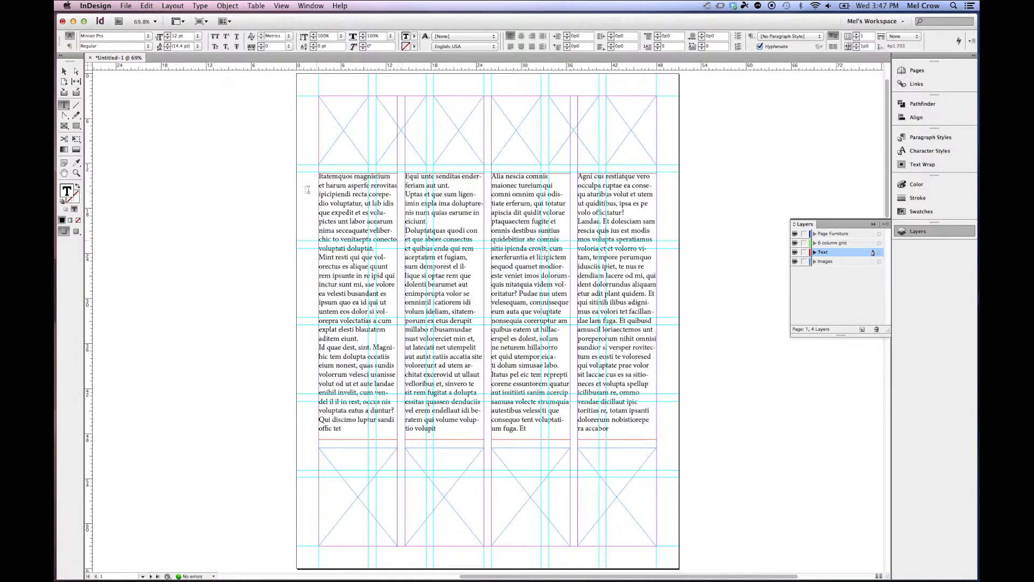
Select text in the first column and create a new paragraph style named Body from it.
left_click(63, 72)
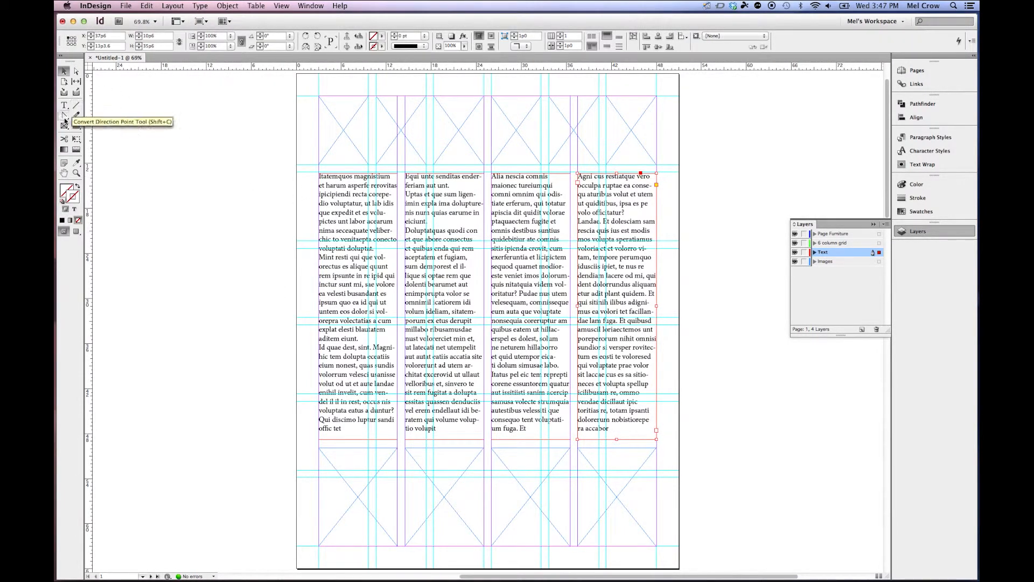
left_click(65, 107)
left_click_drag(338, 212, 389, 284)
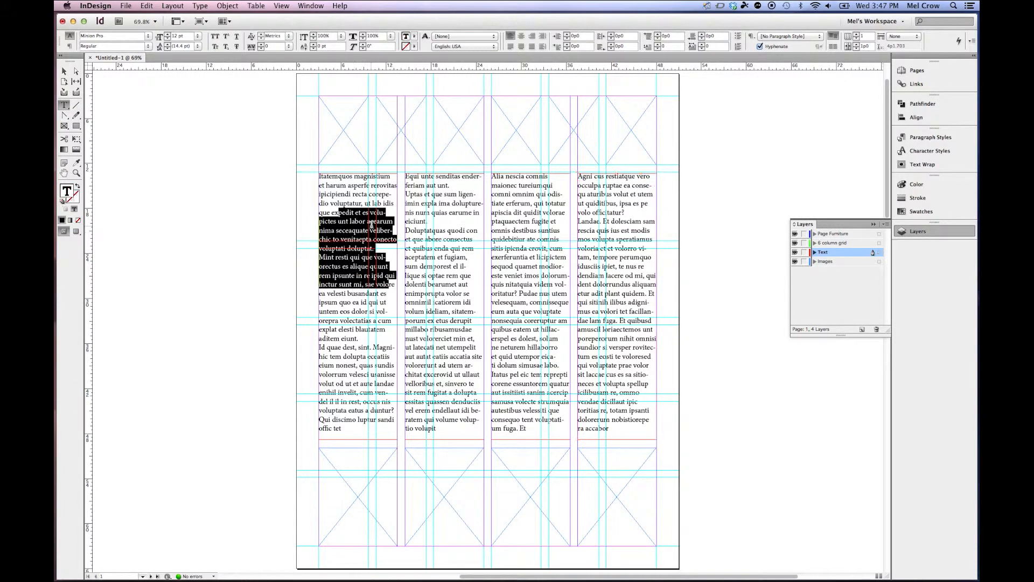
left_click(932, 138)
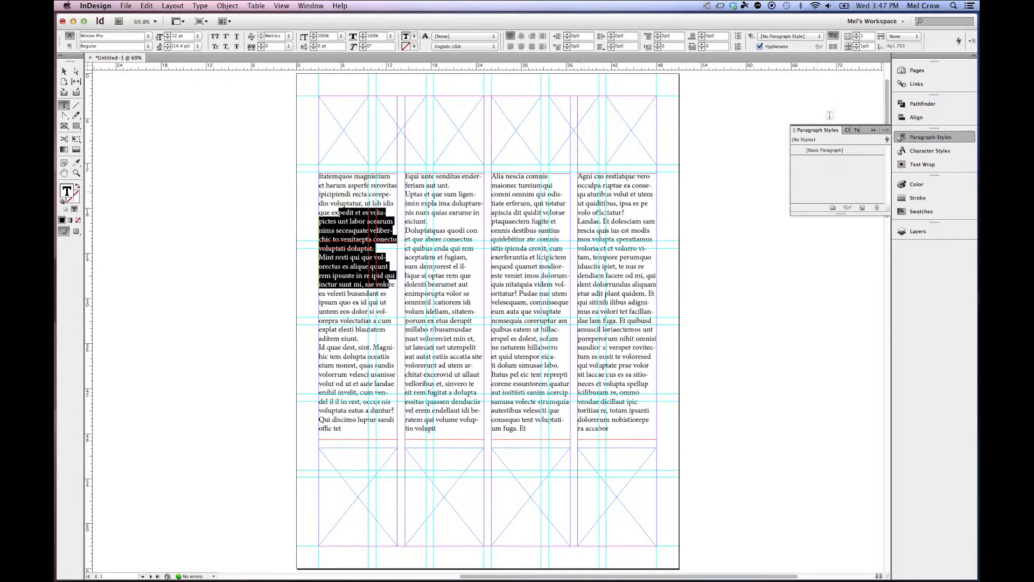
left_click(887, 131)
left_click(836, 132)
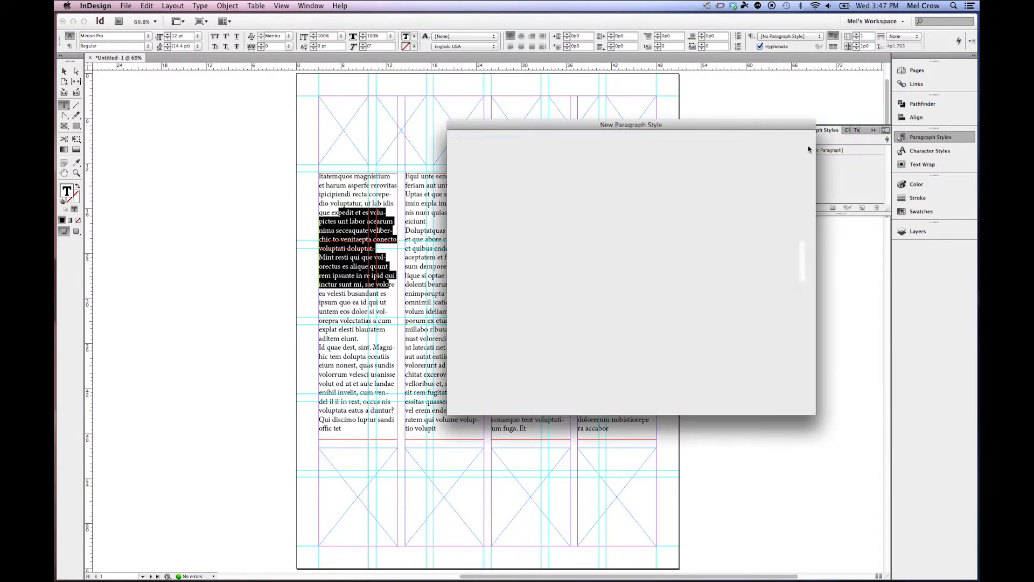
key("BackSpace")
type("Body")
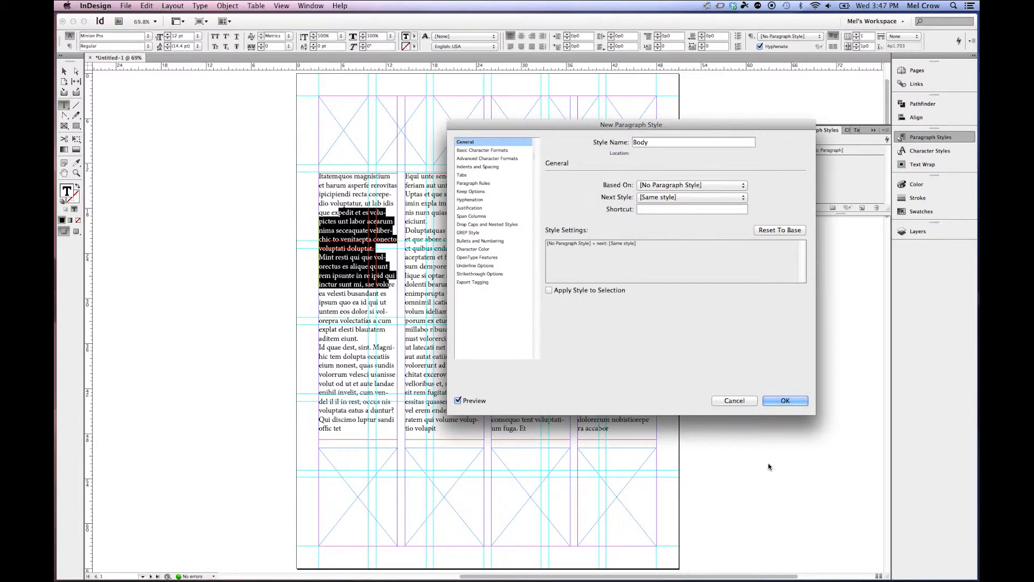
left_click(785, 401)
Select all the text in the story and apply the Body paragraph style to it.
left_click(147, 6)
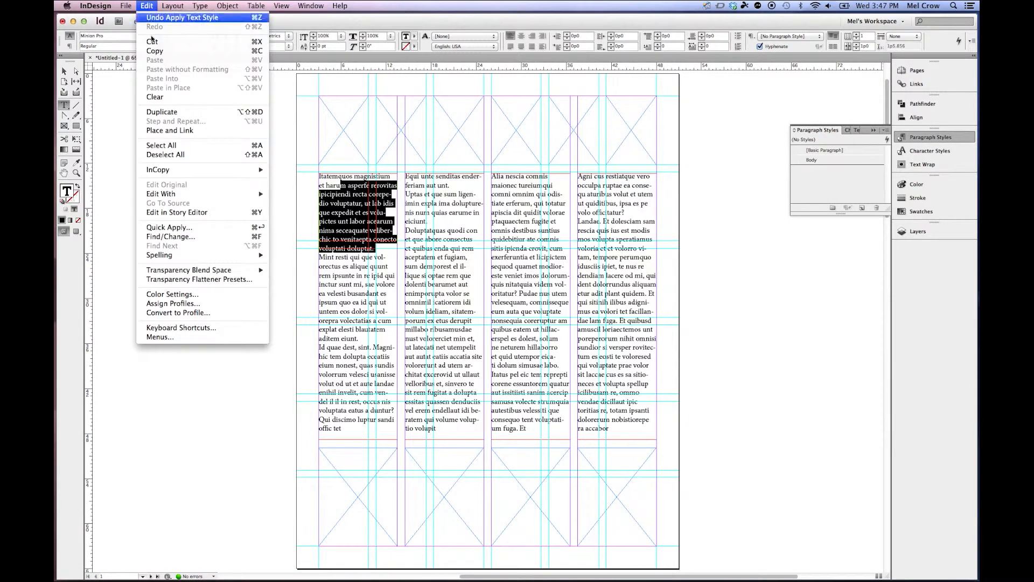
left_click(160, 146)
left_click(811, 160)
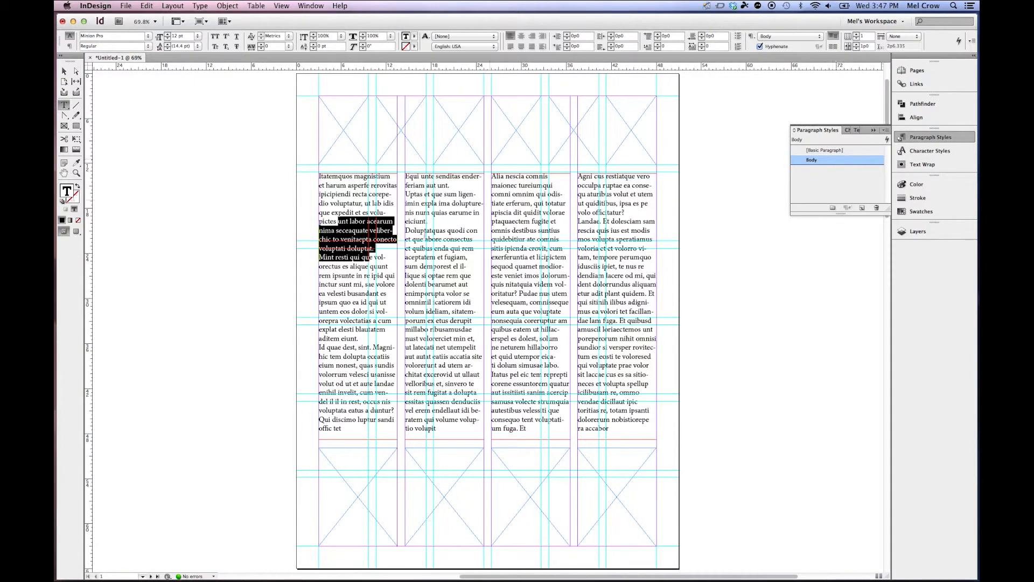
left_click(339, 194)
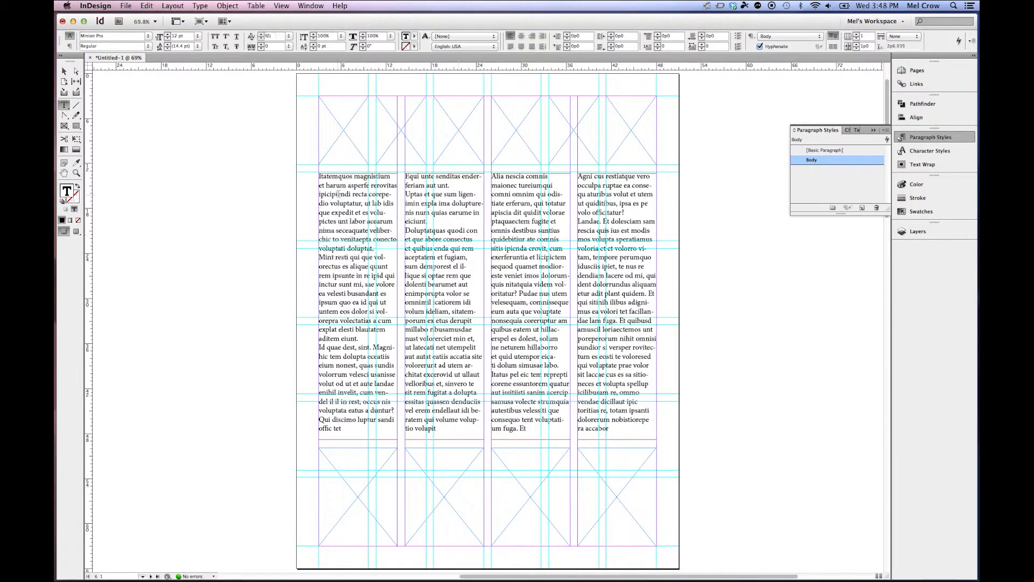
left_click_drag(337, 194, 385, 329)
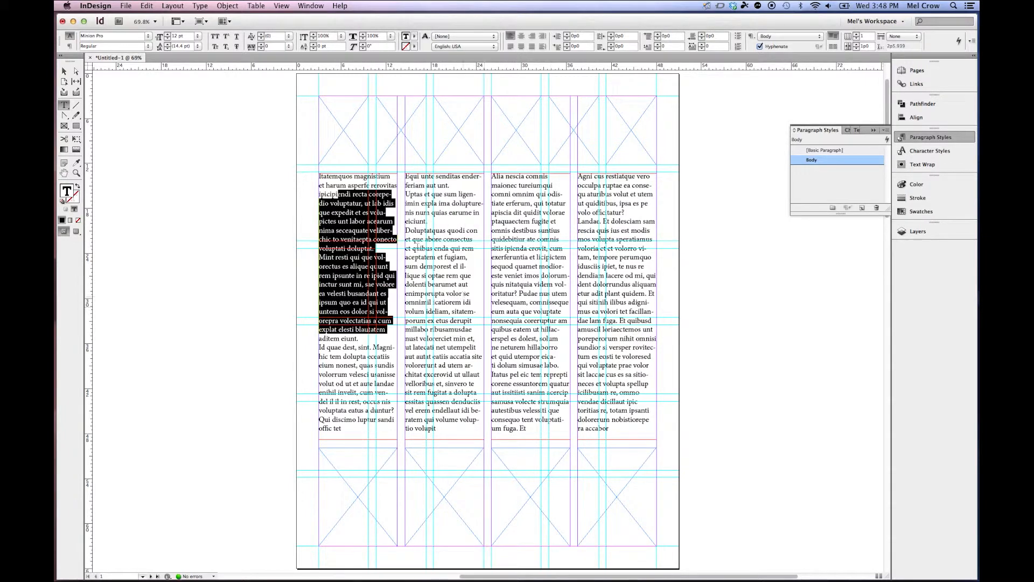
left_click_drag(333, 194, 380, 252)
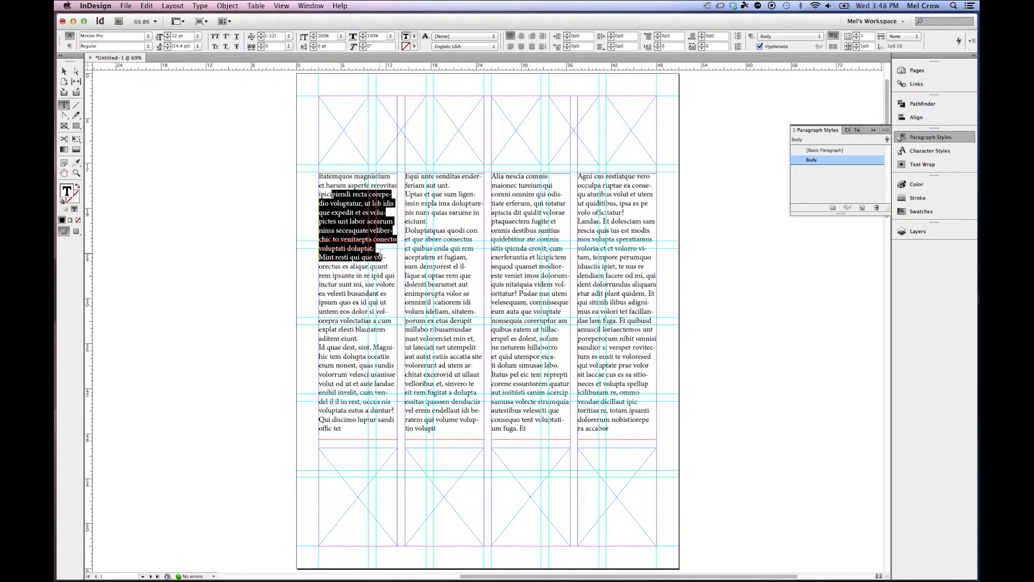
Show the baseline grid.
left_click(282, 6)
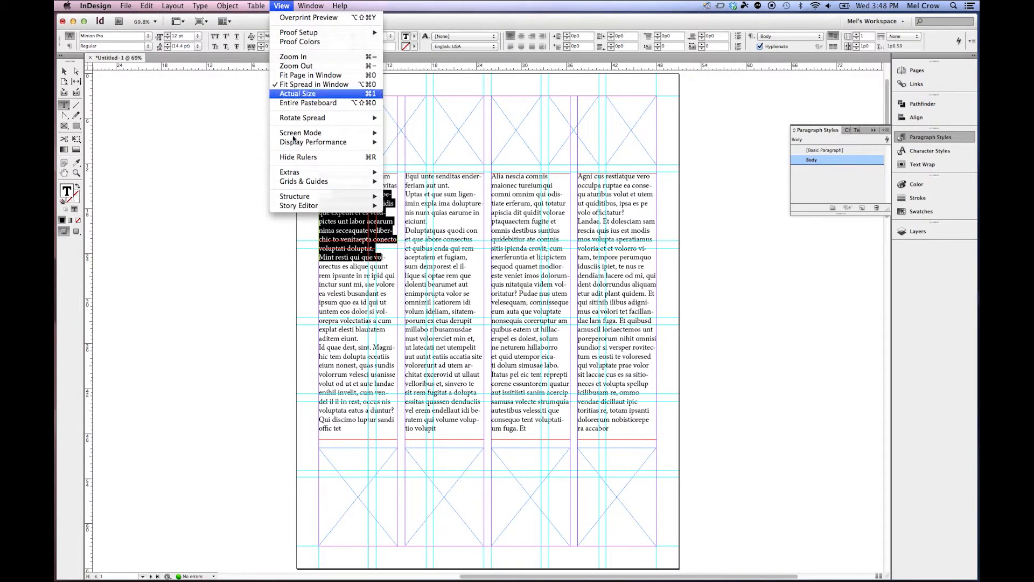
mouse_move(302, 177)
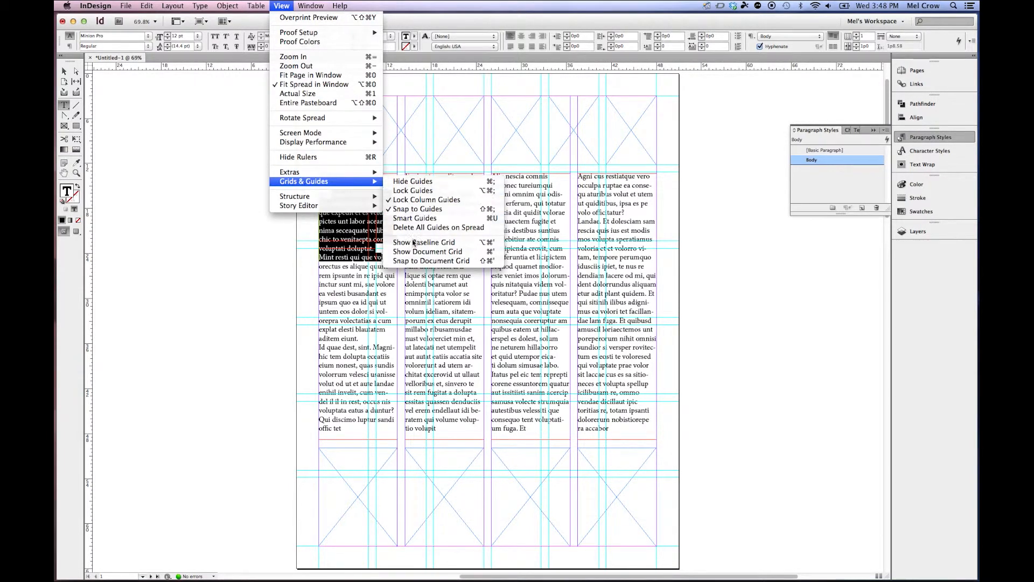
left_click(414, 245)
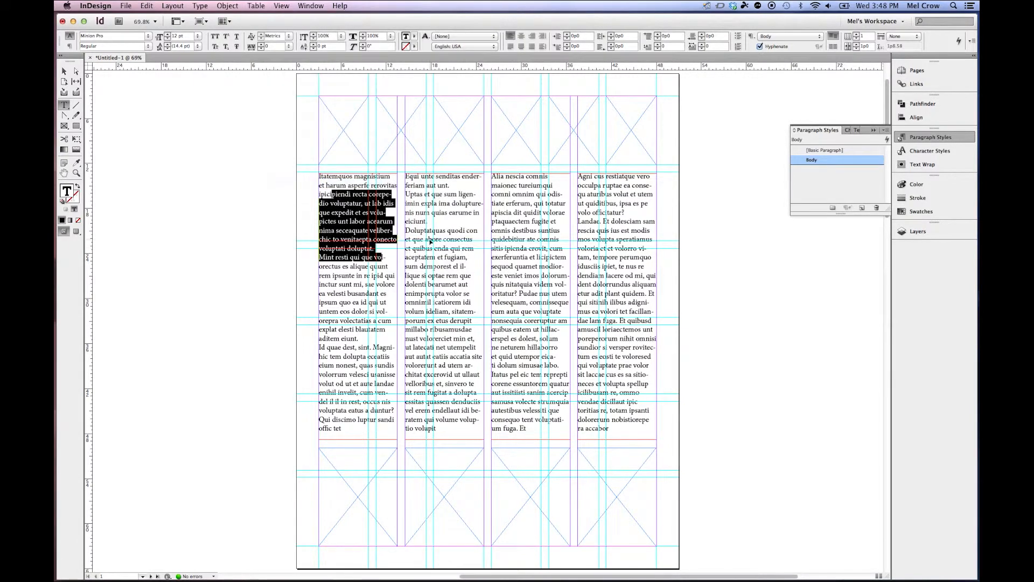
Edit the Body paragraph style so its Indents and Spacing align all lines to the baseline grid.
key("super+1")
key("super+equal")
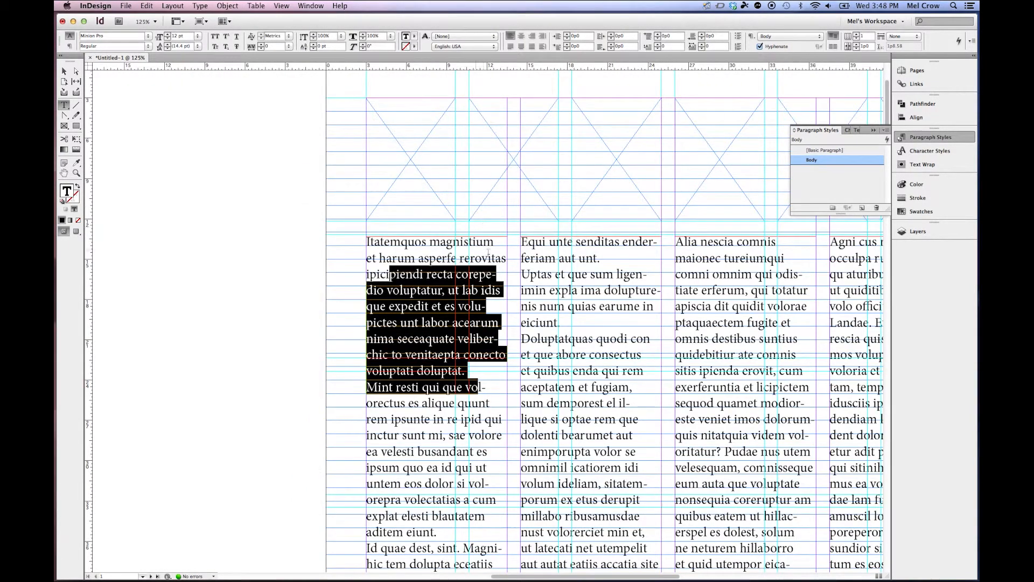
key("Escape")
scroll(562, 264, "down", 3)
scroll(562, 264, "left", 5)
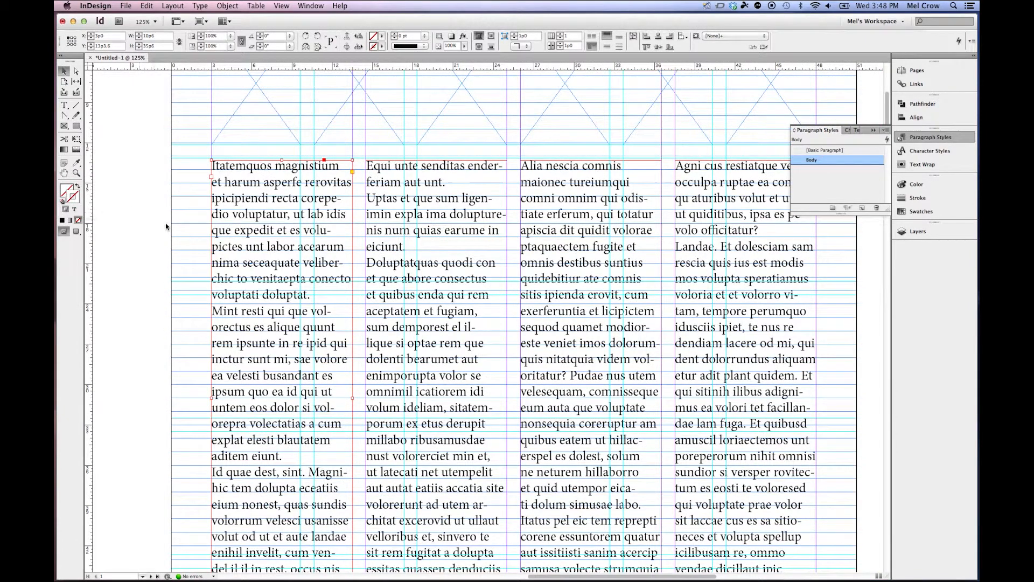
scroll(318, 264, "down", 3)
scroll(318, 264, "left", 5)
key("super+equal")
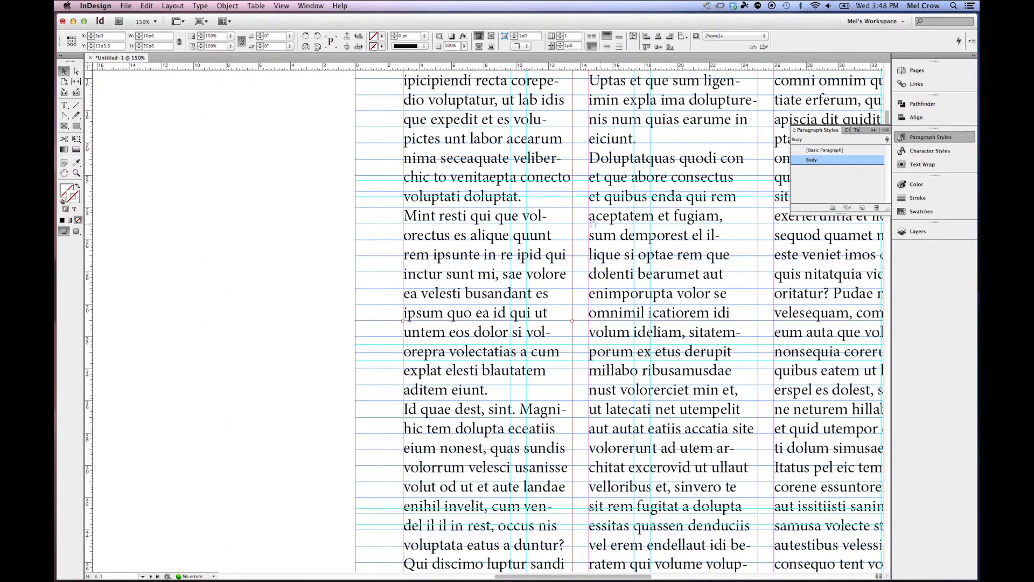
scroll(600, 225, "right", 5)
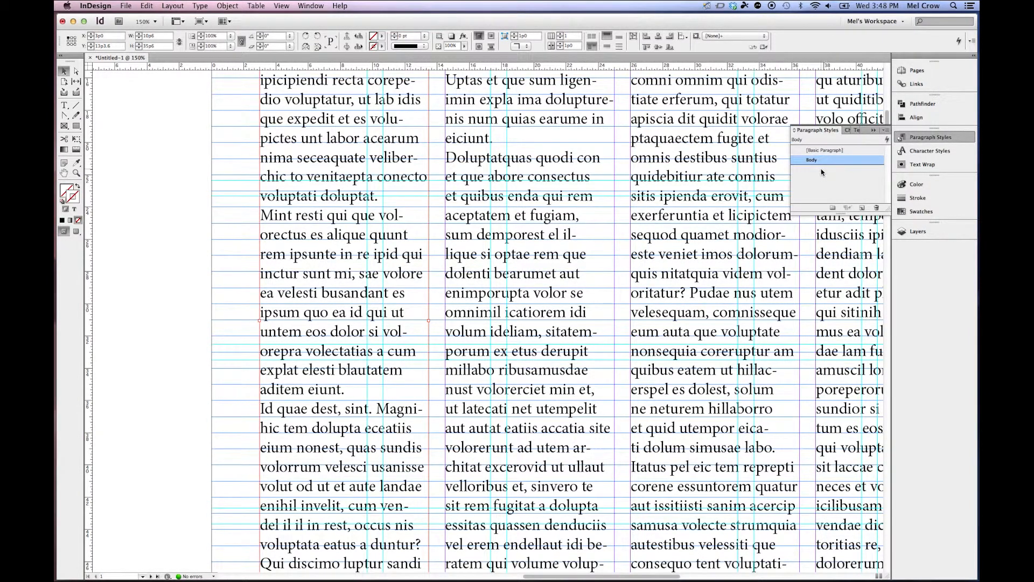
right_click(850, 163)
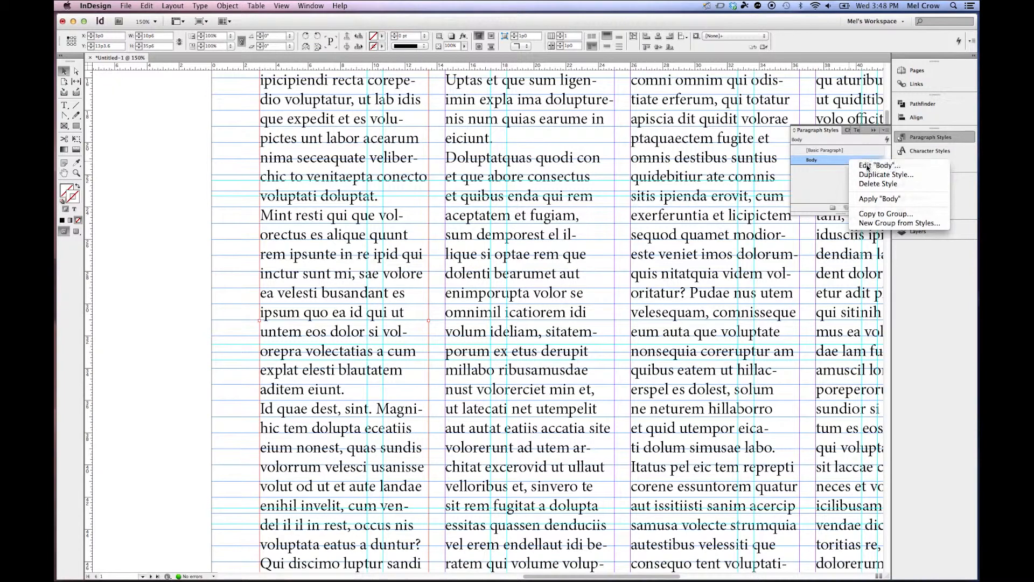
left_click(868, 169)
left_click(478, 167)
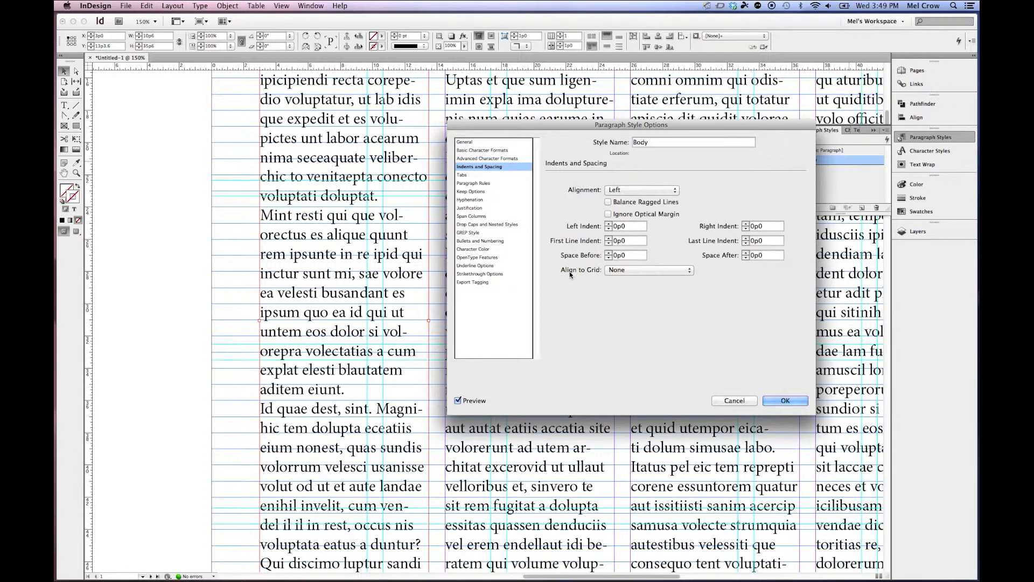
left_click(646, 274)
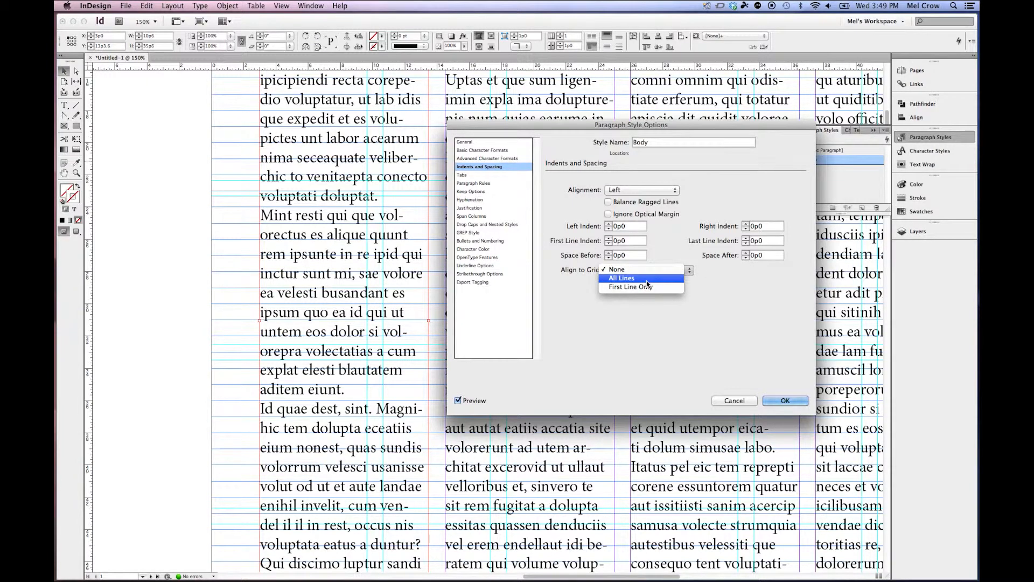
left_click(646, 280)
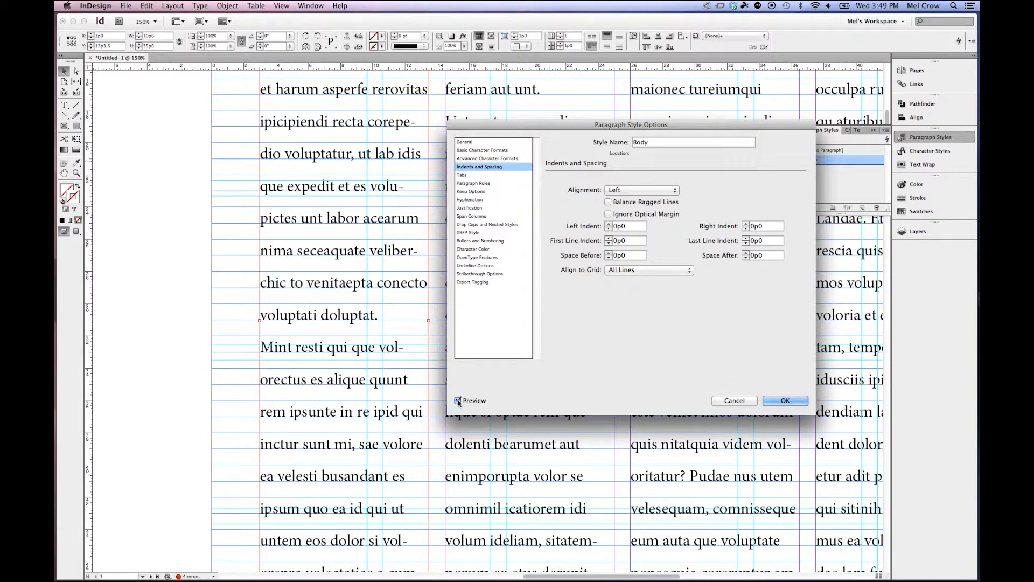
left_click(779, 403)
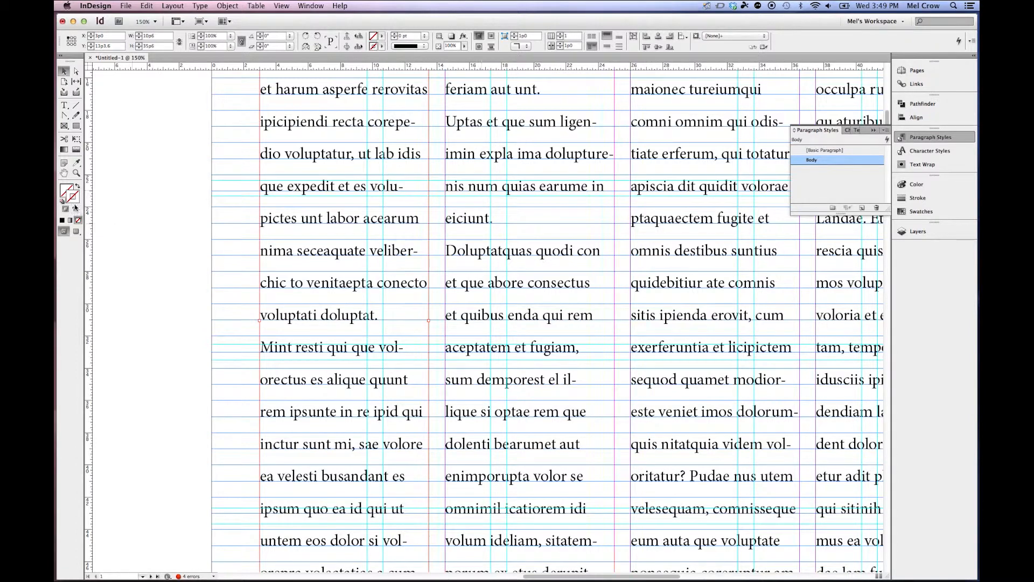
double_click(65, 175)
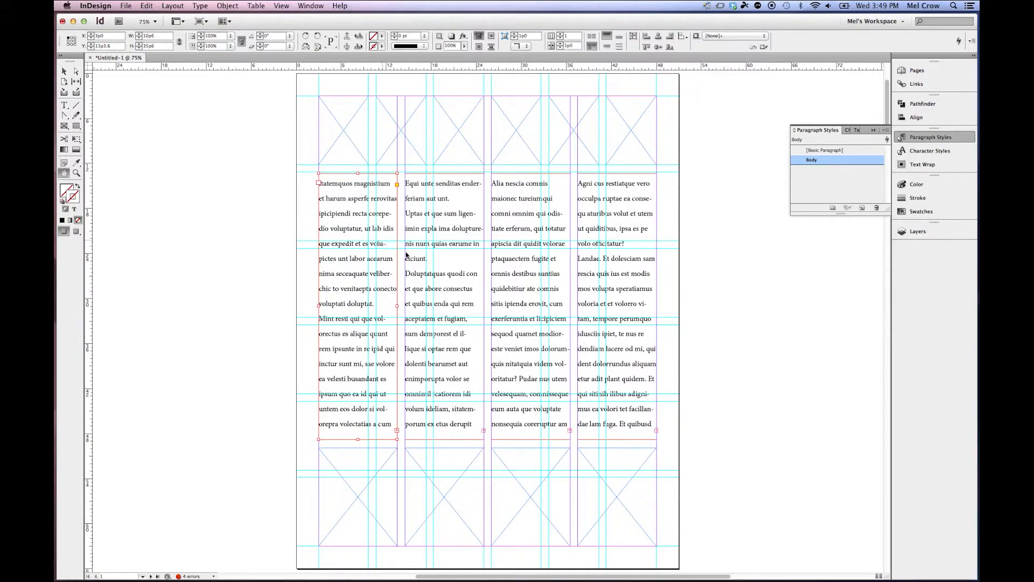
key("super+1")
key("super+equal")
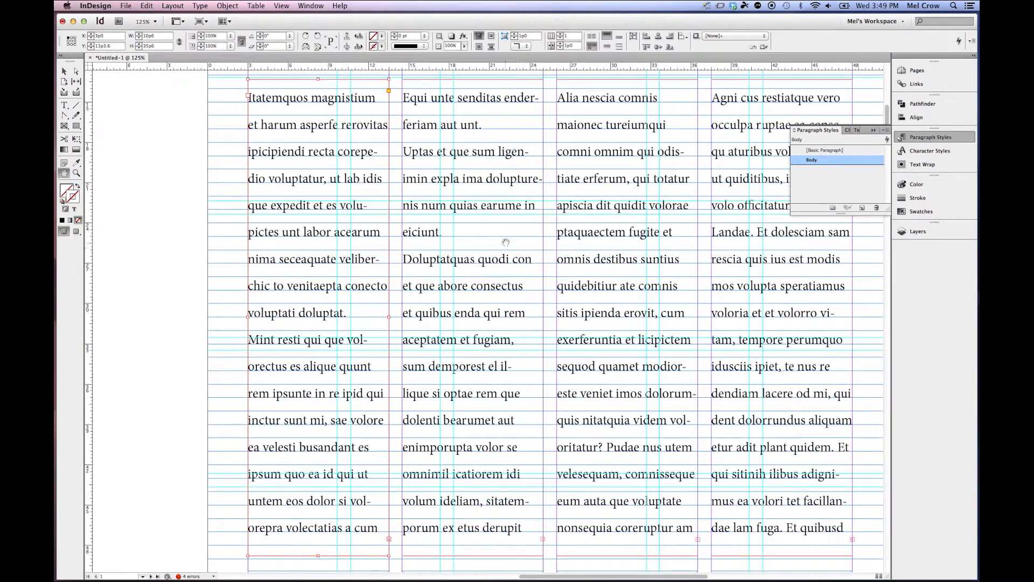
left_click(102, 7)
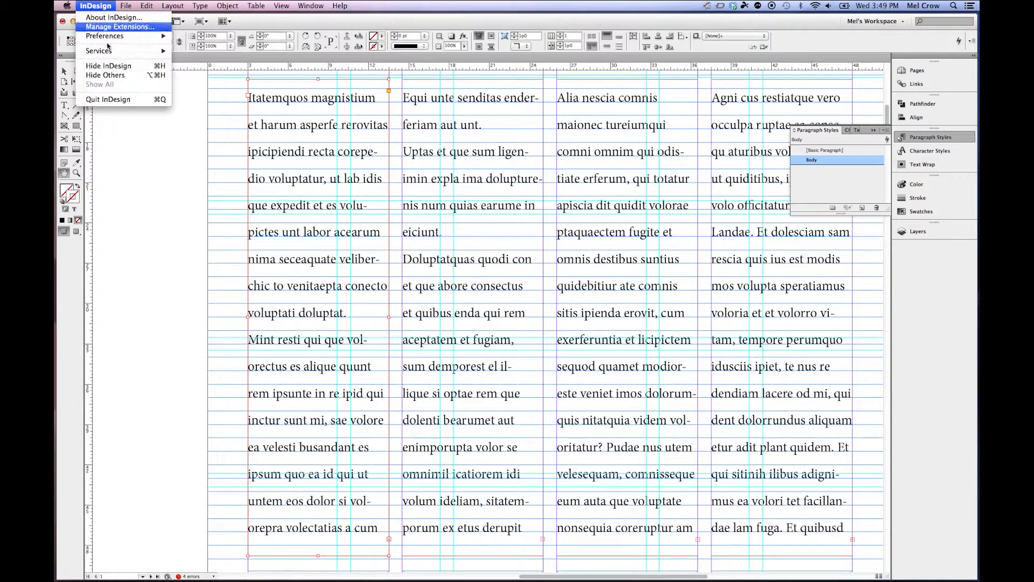
mouse_move(139, 37)
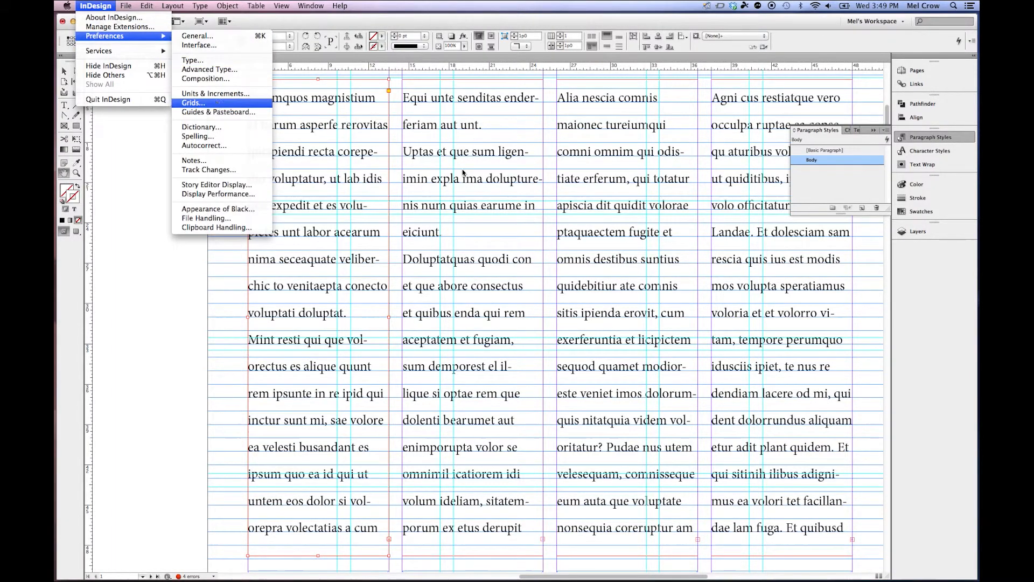
left_click(193, 102)
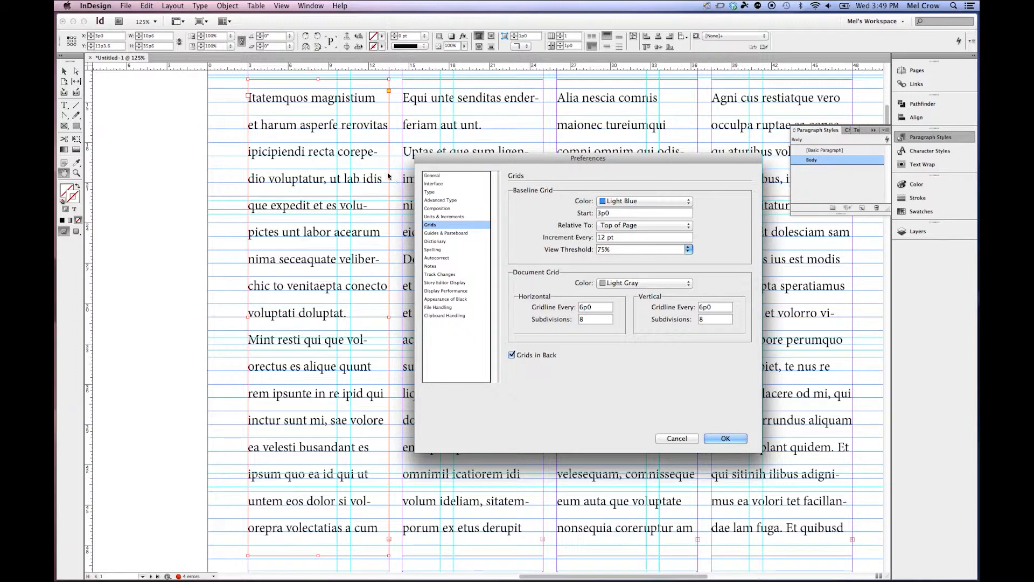
left_click(630, 202)
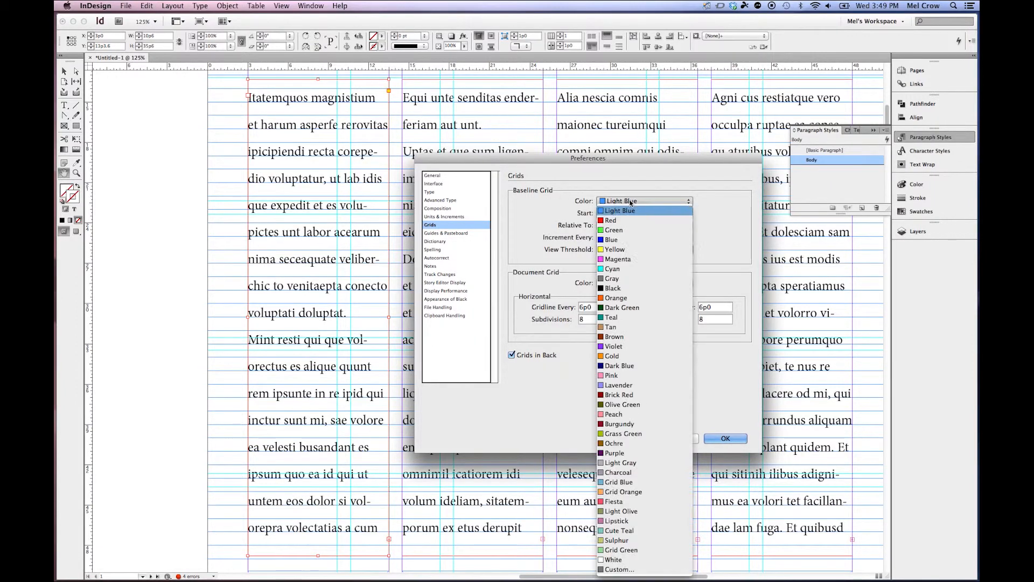
left_click(637, 464)
left_click(620, 215)
key("Tab")
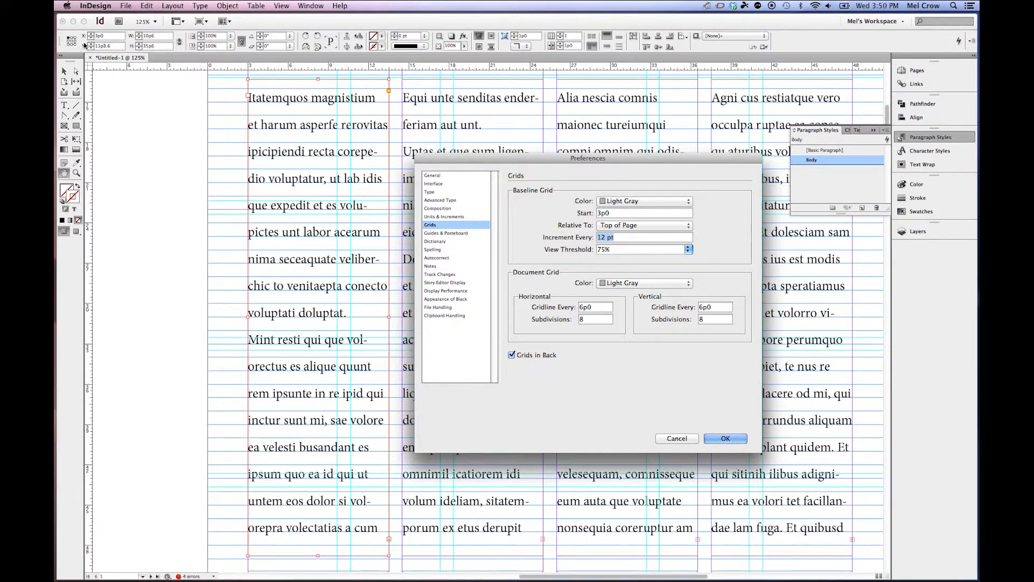
left_click(677, 438)
Open the Grids preferences and set the baseline grid to increment every 15 pt.
key("t")
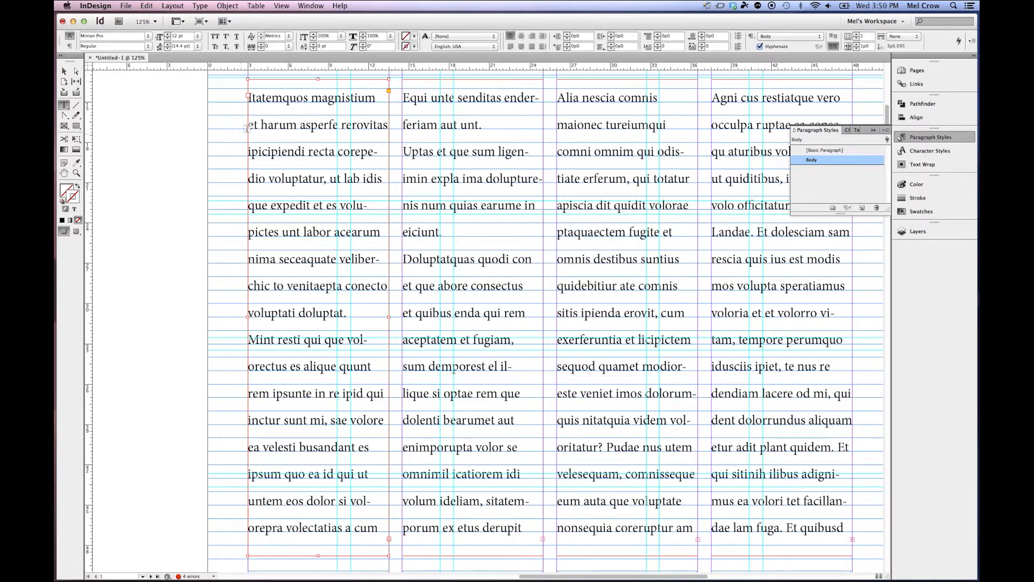
left_click_drag(278, 125, 352, 125)
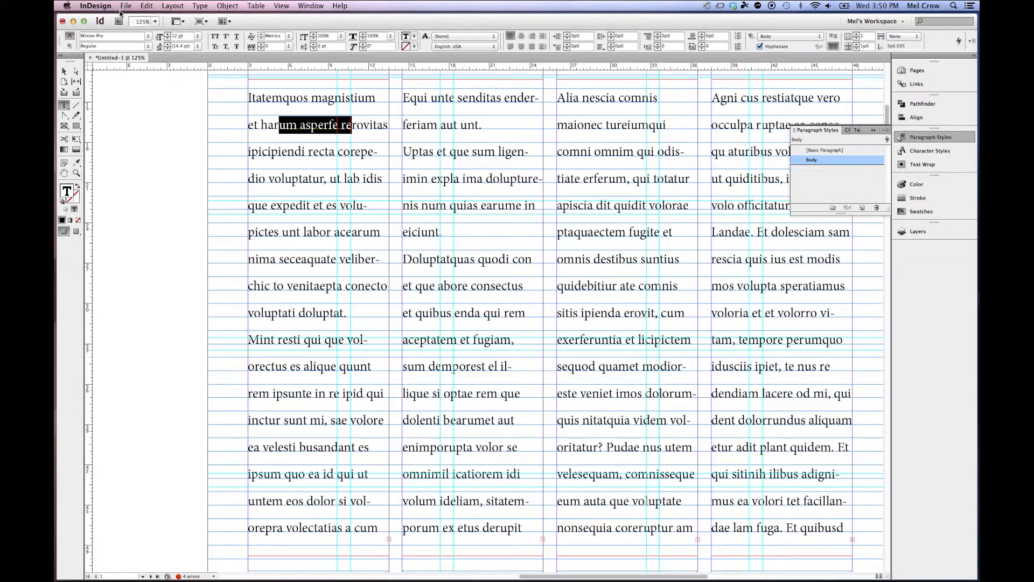
left_click(95, 6)
mouse_move(108, 36)
left_click(204, 103)
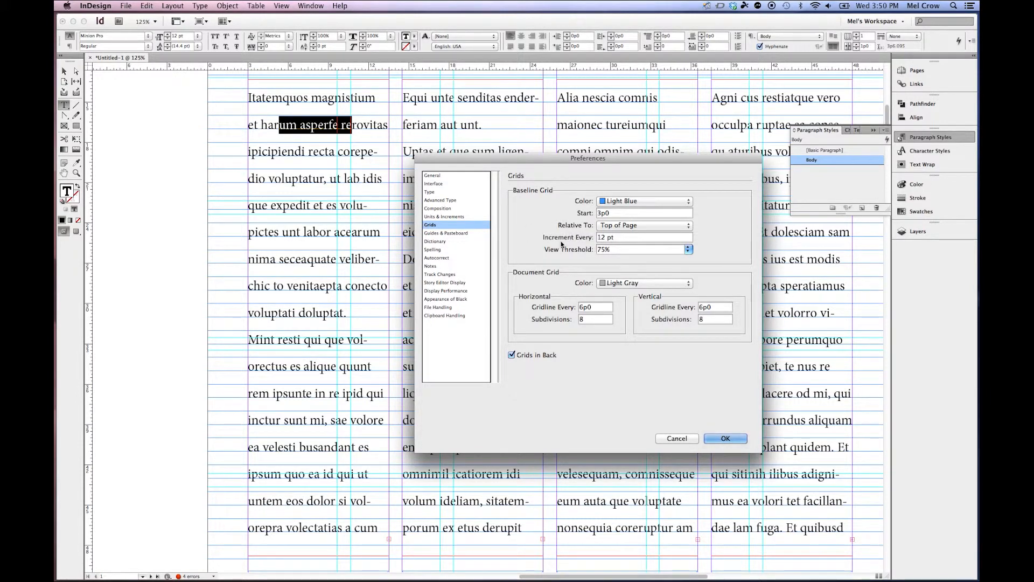
left_click_drag(621, 236, 586, 236)
type("15 pt")
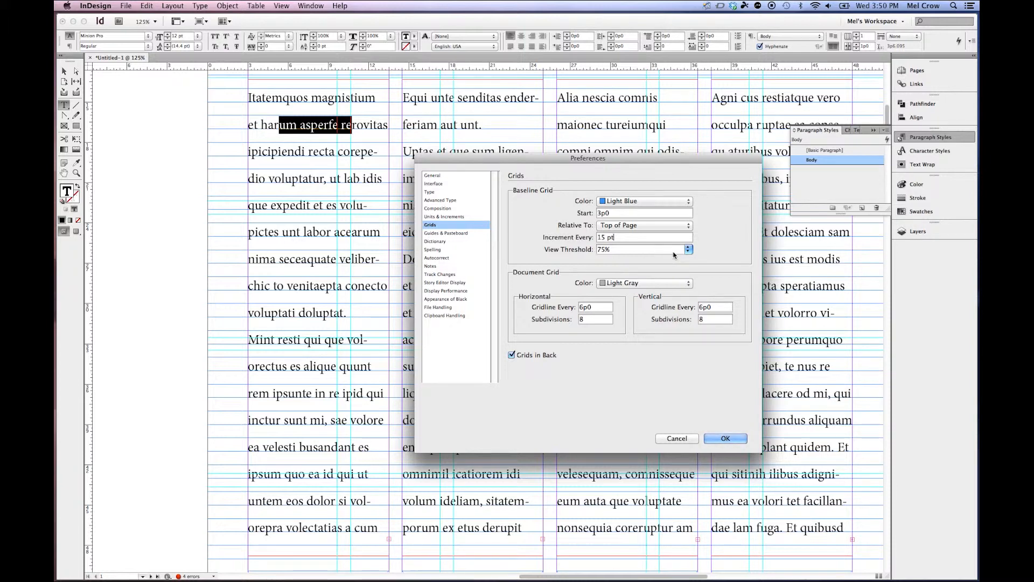
key("Tab")
Make the baseline grid relative to the Top Margin, colour it Light Gray, and apply the preferences.
left_click(641, 227)
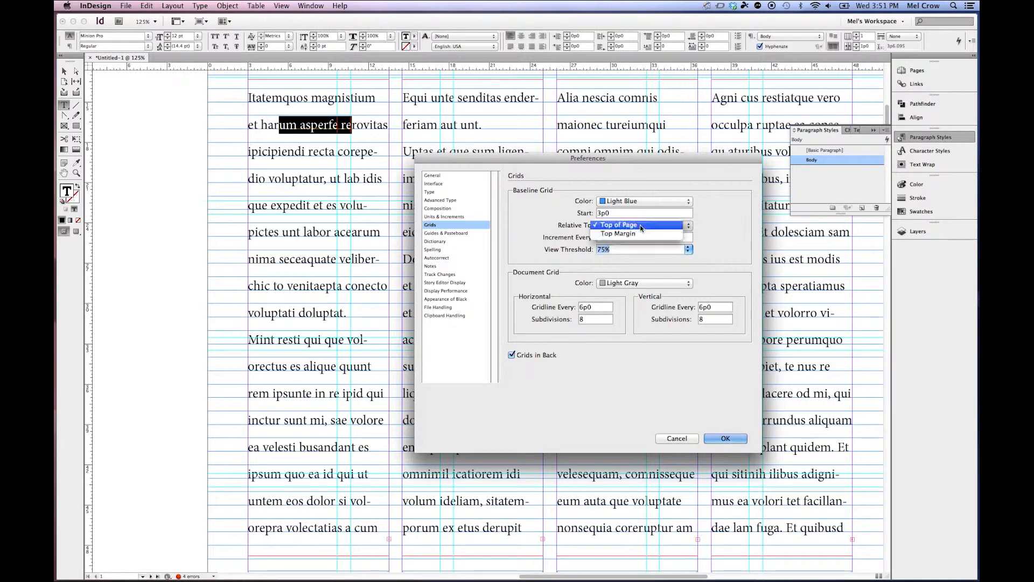
left_click(660, 236)
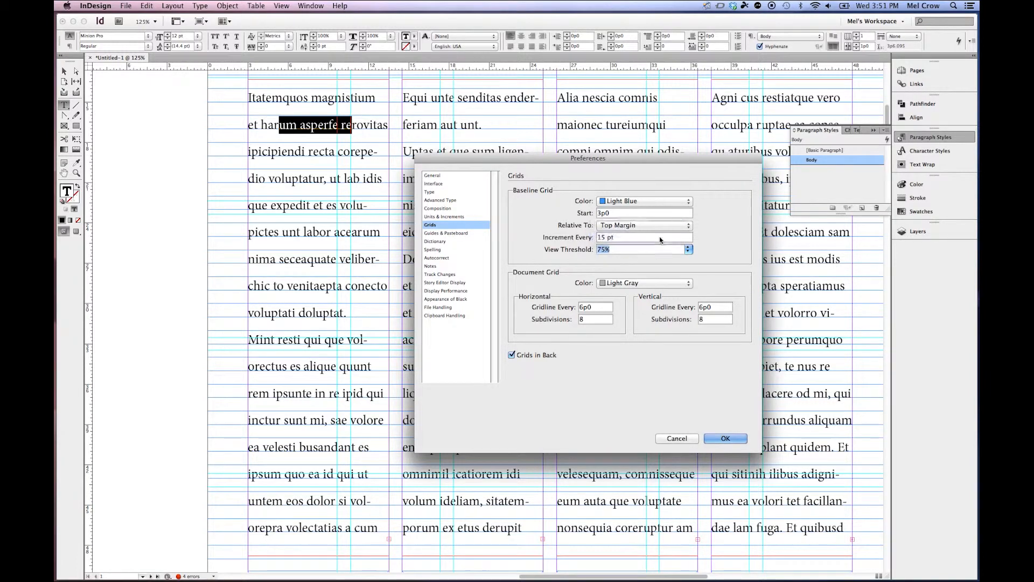
left_click(668, 202)
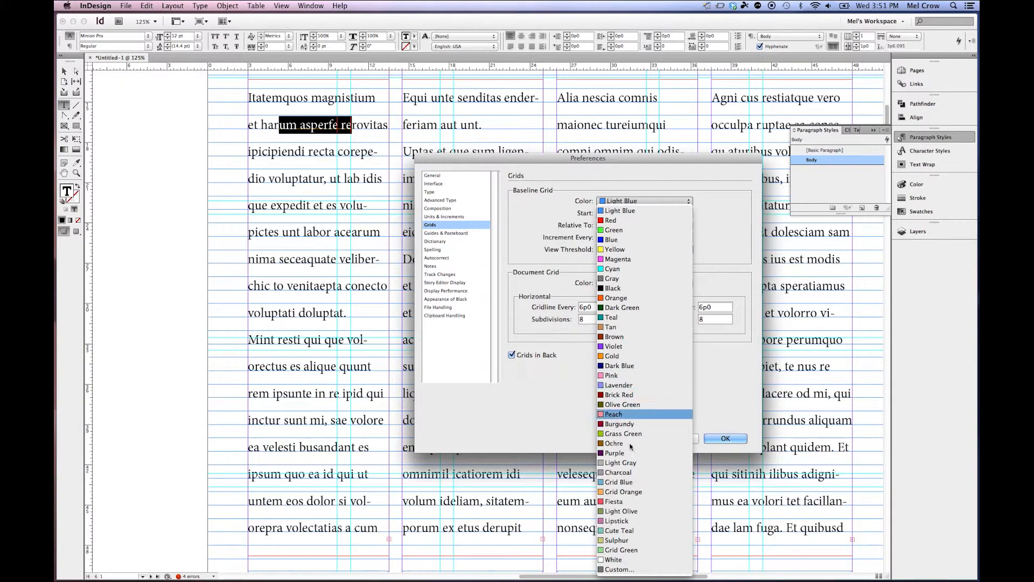
left_click(630, 464)
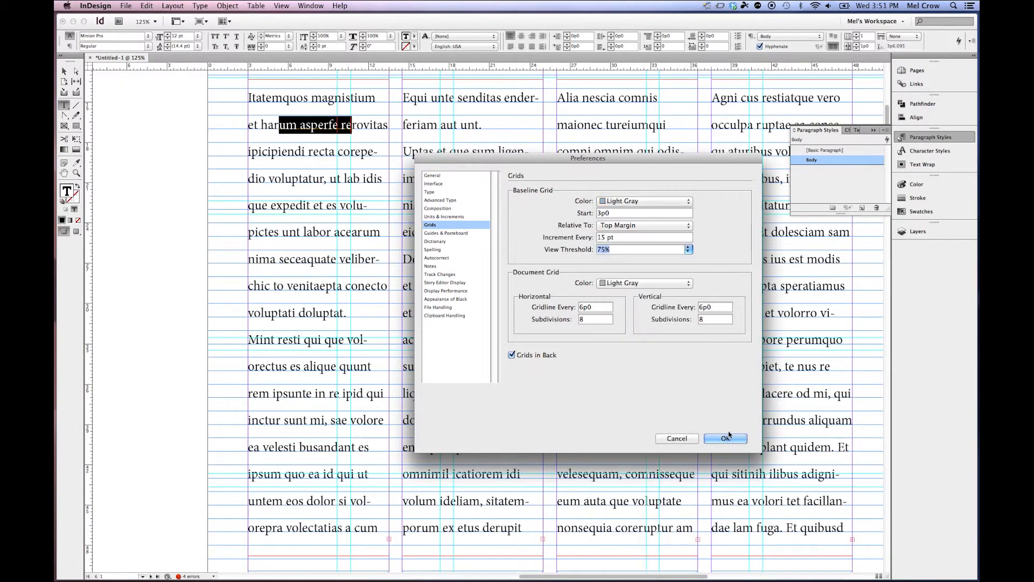
left_click(726, 438)
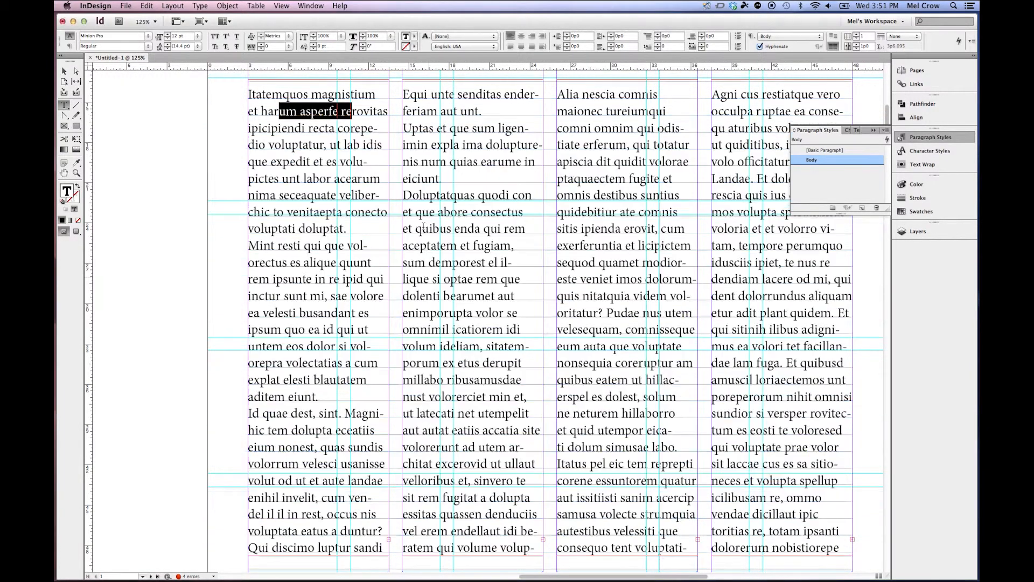
Fit the page in the window and toggle Preview mode on and off to review the layout.
double_click(64, 173)
left_click(64, 72)
left_click(259, 198)
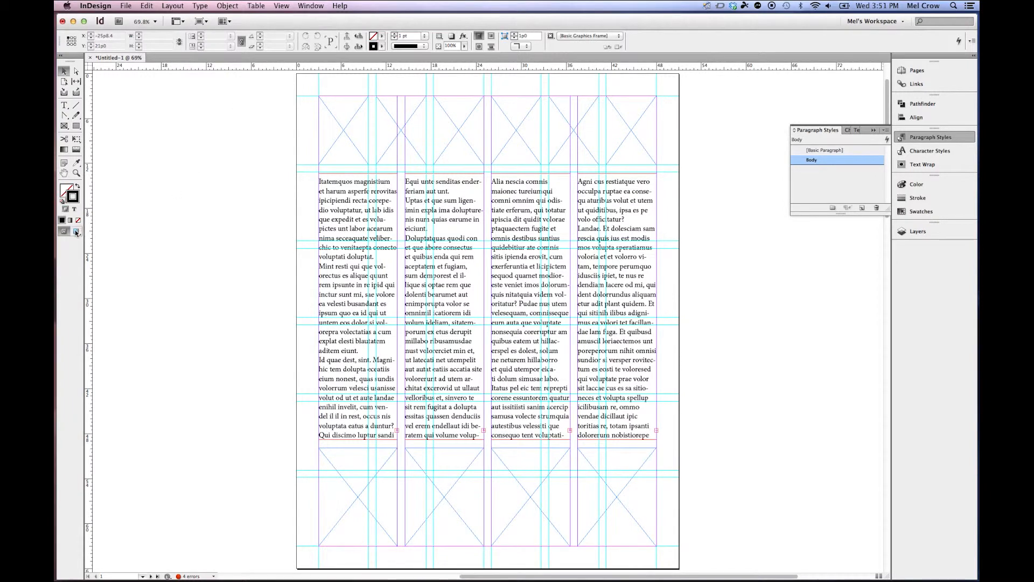
left_click(76, 231)
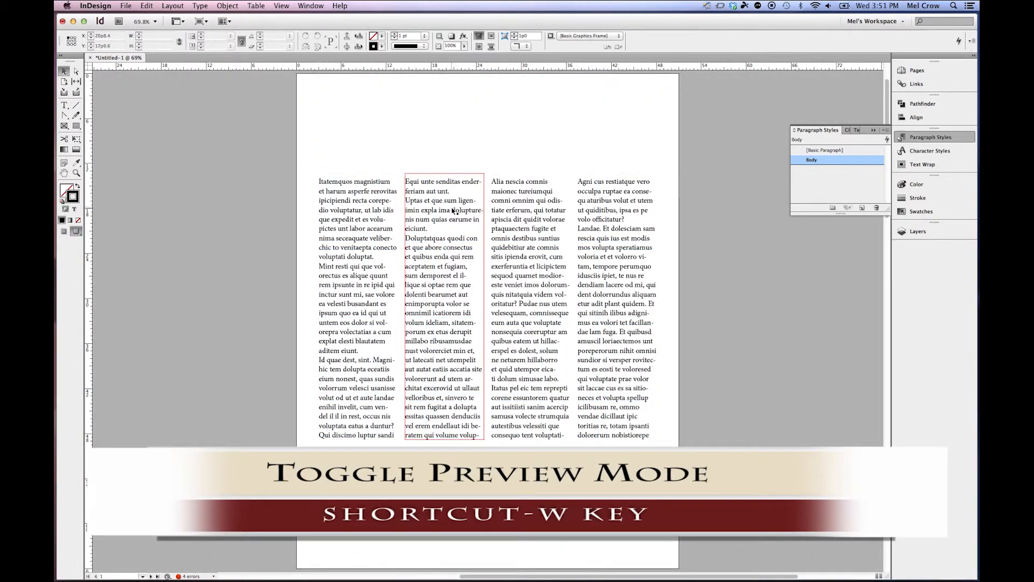
key("w")
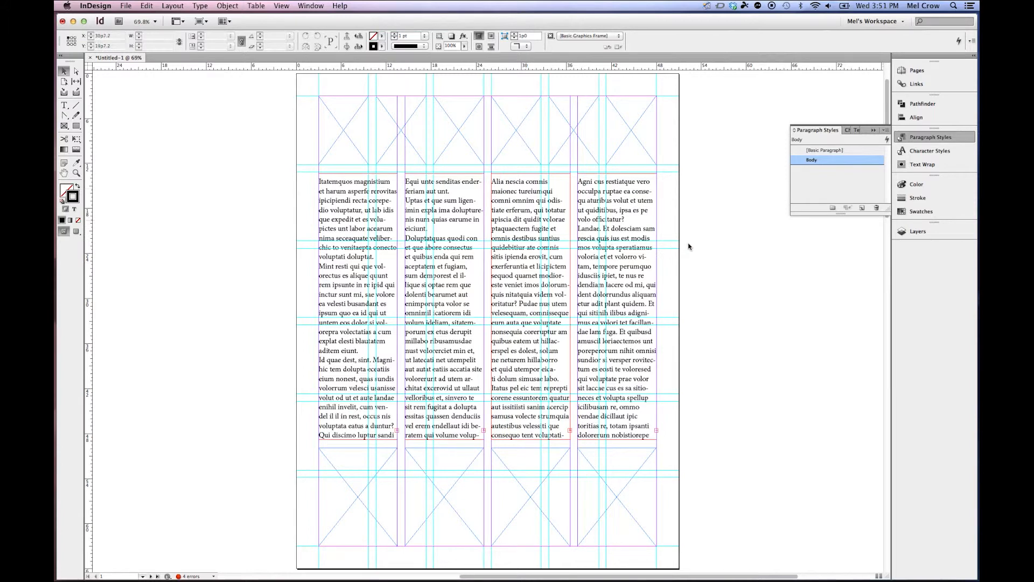
key("w")
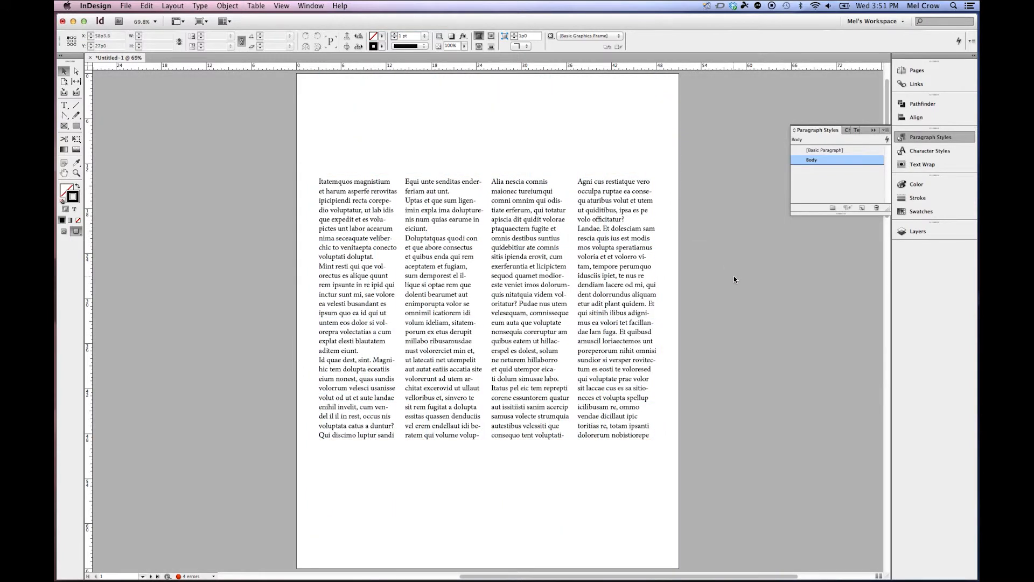
key("w")
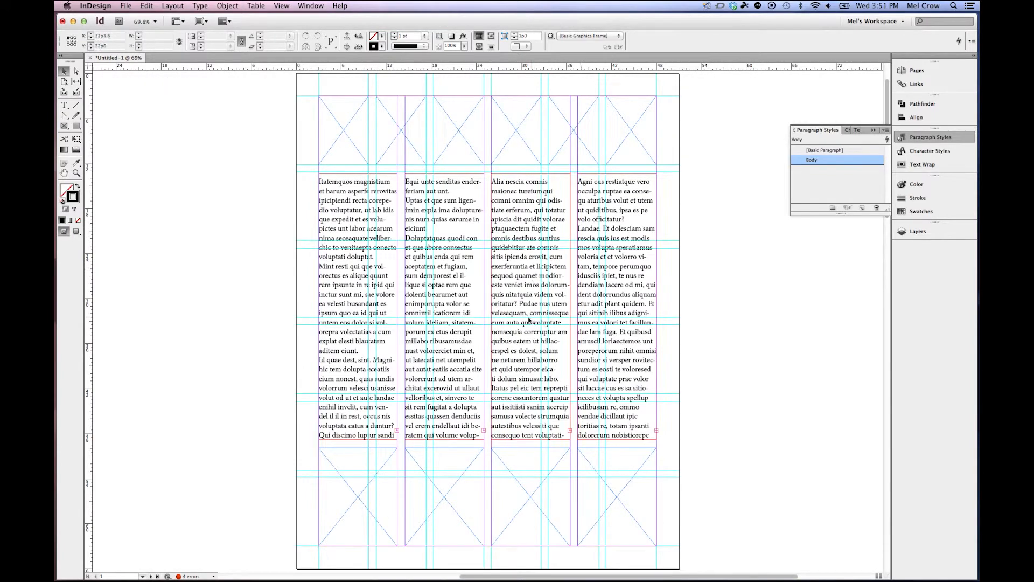